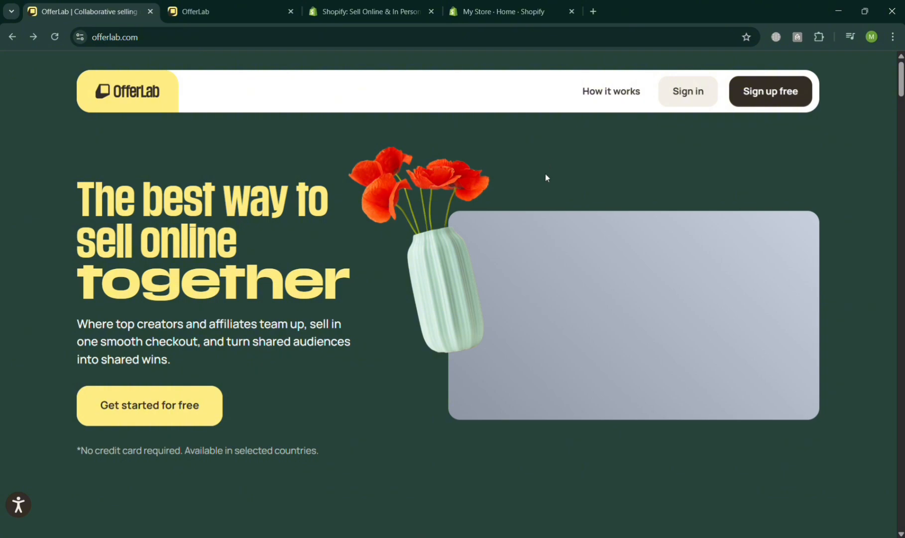
Look through the OfferLab home page down to the FAQ and closing sections and return to its beginning.
{"action": "scroll", "coordinate": [545, 177], "scroll_direction": "down", "scroll_amount": 10}
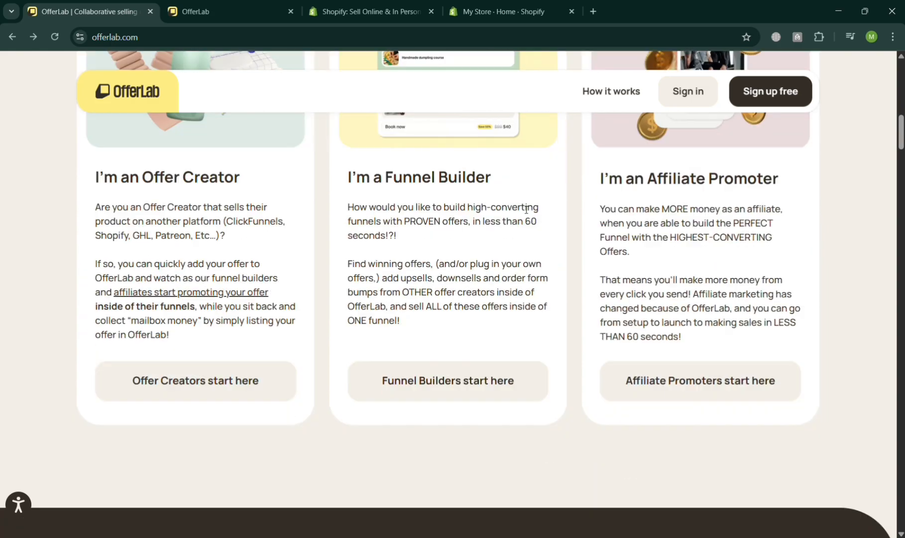
{"action": "scroll", "coordinate": [526, 210], "scroll_direction": "down", "scroll_amount": 15}
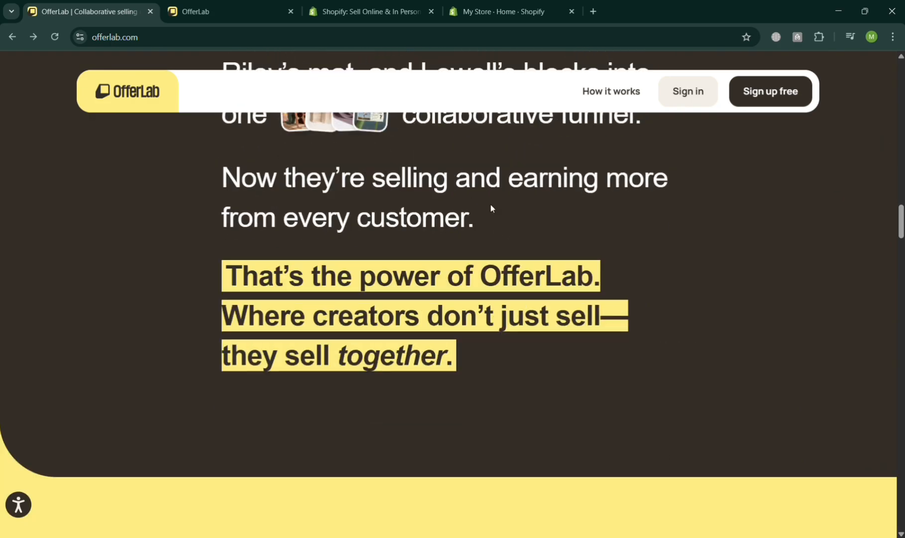
{"action": "scroll", "coordinate": [493, 209], "scroll_direction": "down", "scroll_amount": 20}
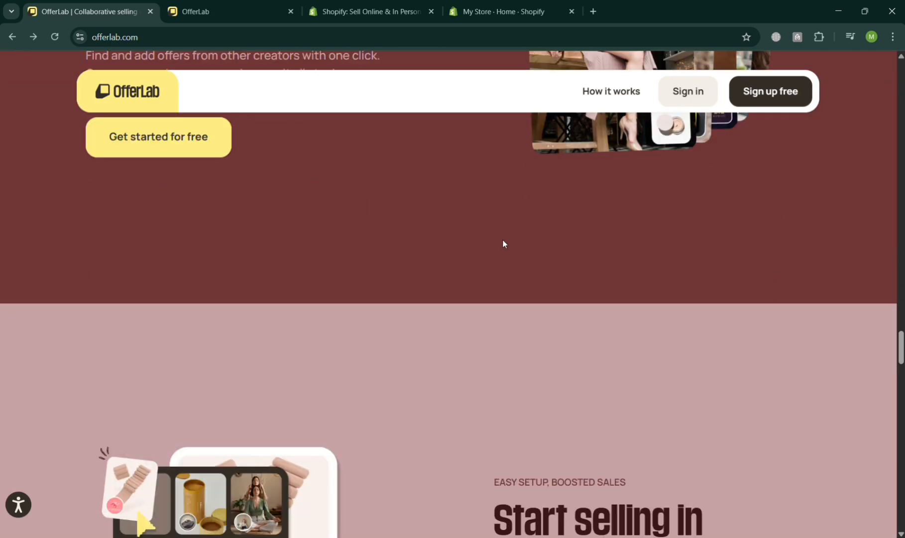
{"action": "scroll", "coordinate": [503, 244], "scroll_direction": "down", "scroll_amount": 20}
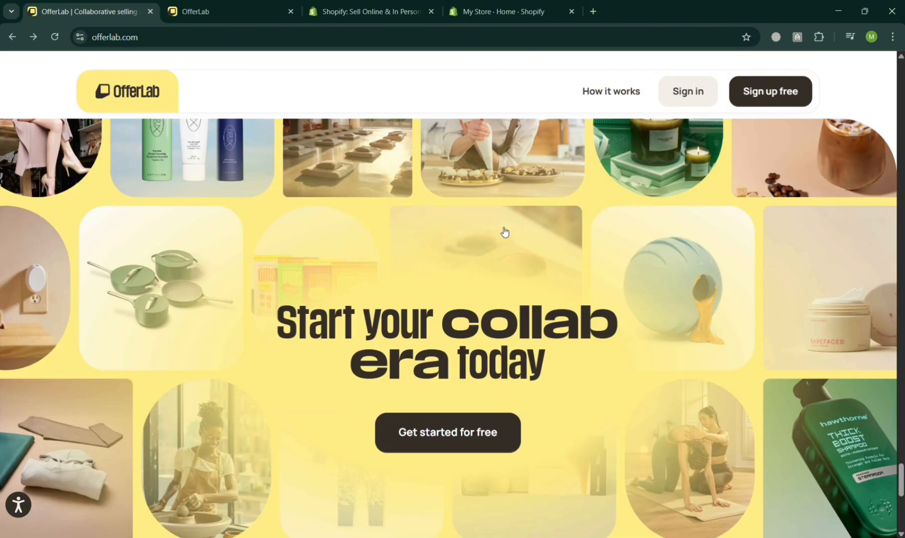
{"action": "scroll", "coordinate": [505, 232], "scroll_direction": "down", "scroll_amount": 5}
{"action": "scroll", "coordinate": [508, 251], "scroll_direction": "up", "scroll_amount": 10}
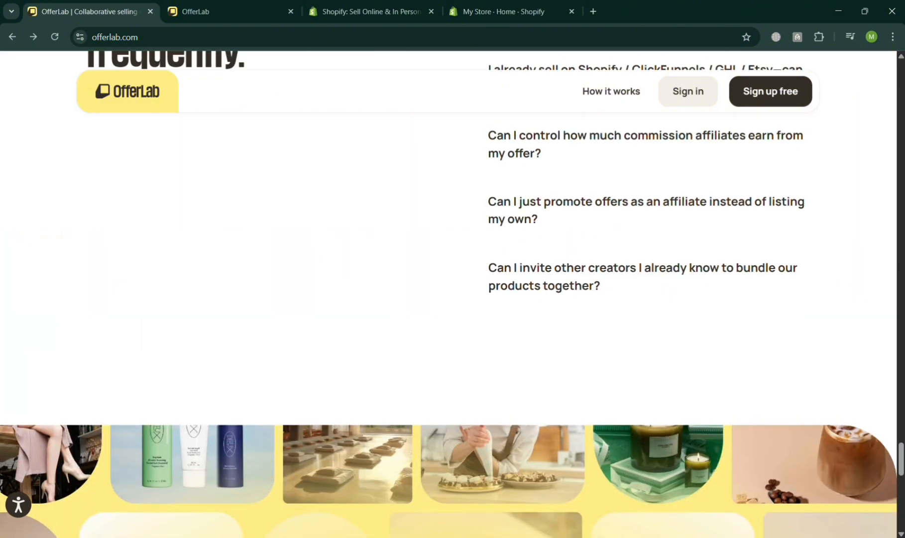
{"action": "left_click_drag", "start_coordinate": [900, 460], "coordinate": [901, 75]}
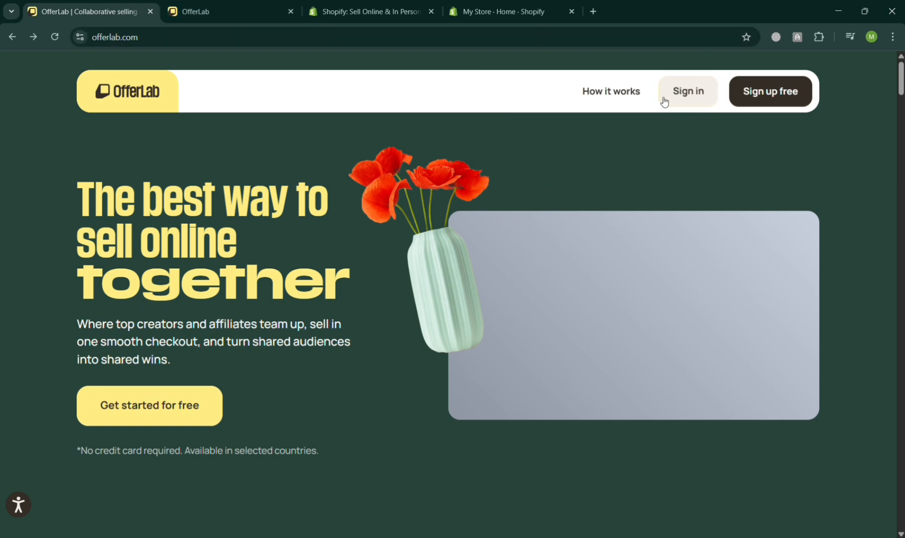
Examine the Offer Creator, Funnel Builder and Affiliate Promoter options and the collaborative selling story on the OfferLab home page.
{"action": "scroll", "coordinate": [188, 366], "scroll_direction": "down", "scroll_amount": 7}
{"action": "scroll", "coordinate": [188, 365], "scroll_direction": "down", "scroll_amount": 3}
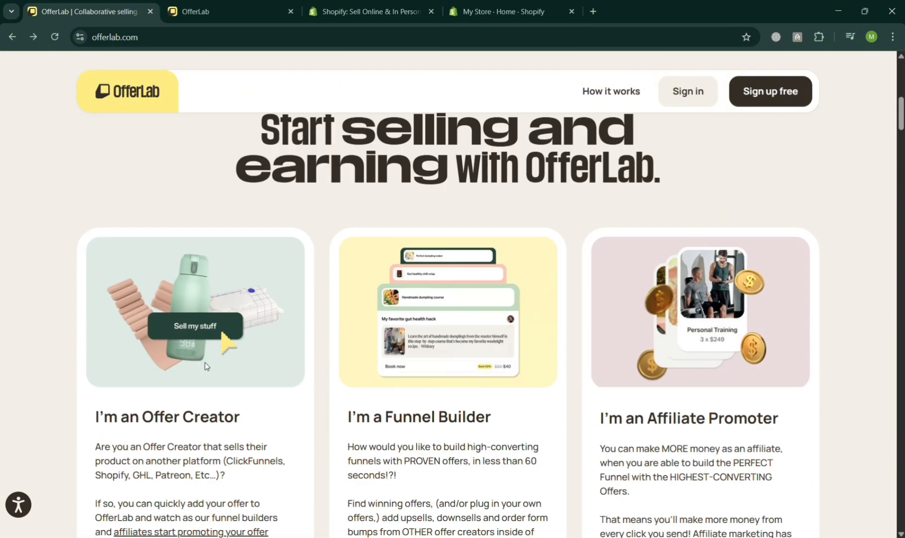
{"action": "scroll", "coordinate": [398, 372], "scroll_direction": "down", "scroll_amount": 10}
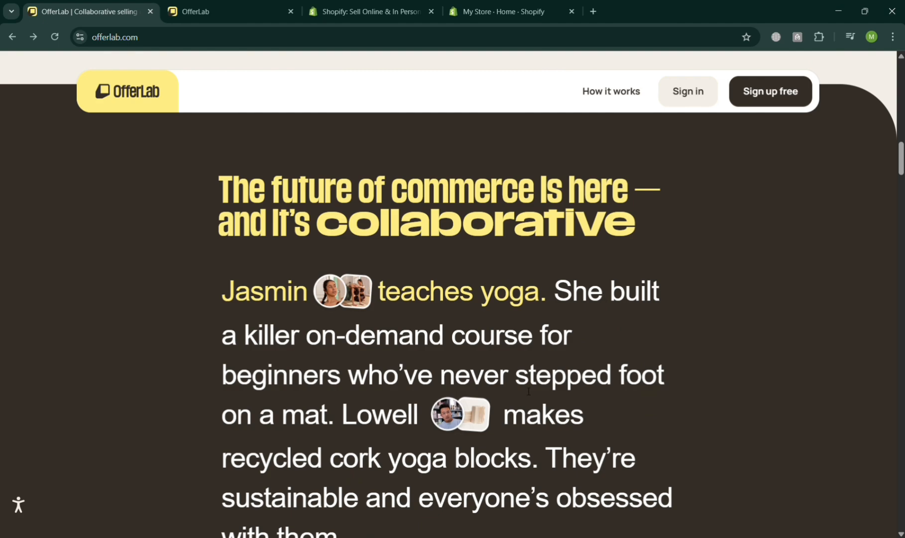
{"action": "scroll", "coordinate": [523, 311], "scroll_direction": "down", "scroll_amount": 8}
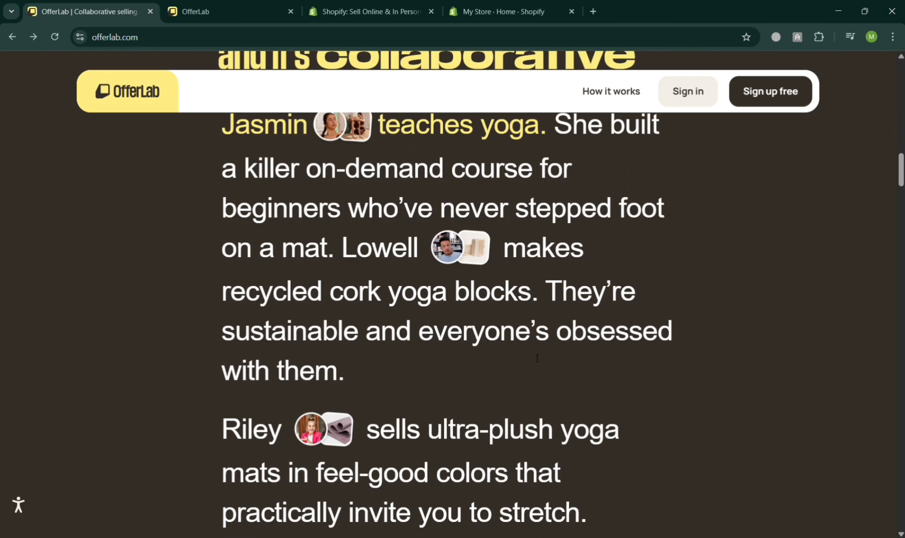
{"action": "scroll", "coordinate": [537, 360], "scroll_direction": "down", "scroll_amount": 5}
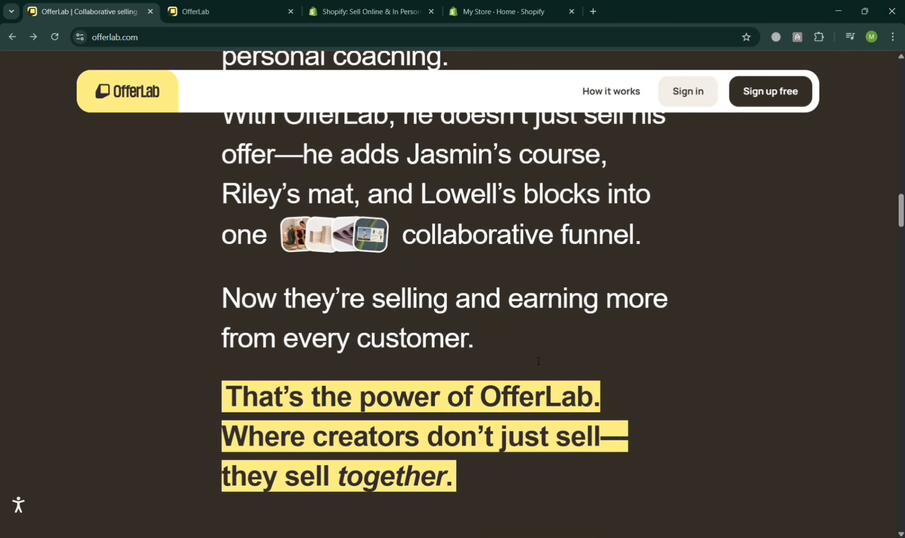
{"action": "scroll", "coordinate": [533, 357], "scroll_direction": "up", "scroll_amount": 8}
{"action": "scroll", "coordinate": [557, 320], "scroll_direction": "up", "scroll_amount": 10}
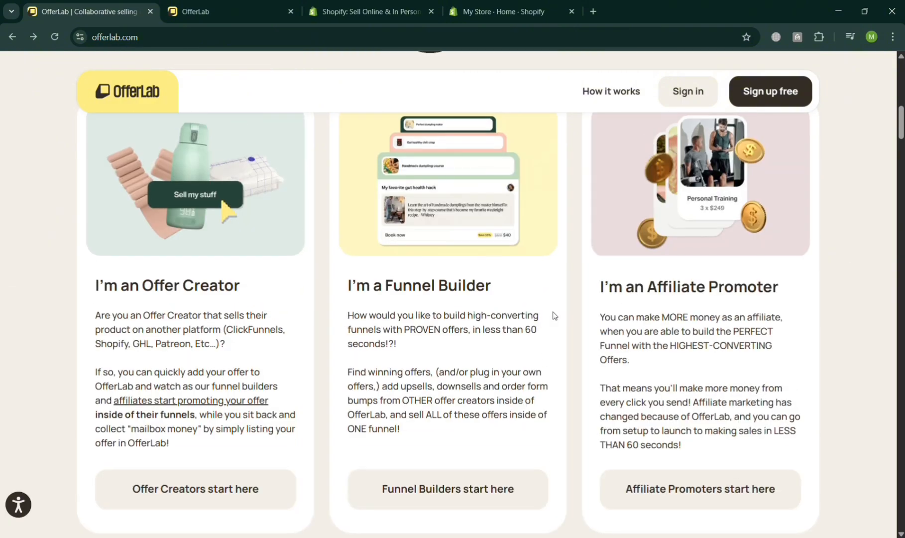
{"action": "scroll", "coordinate": [562, 322], "scroll_direction": "up", "scroll_amount": 10}
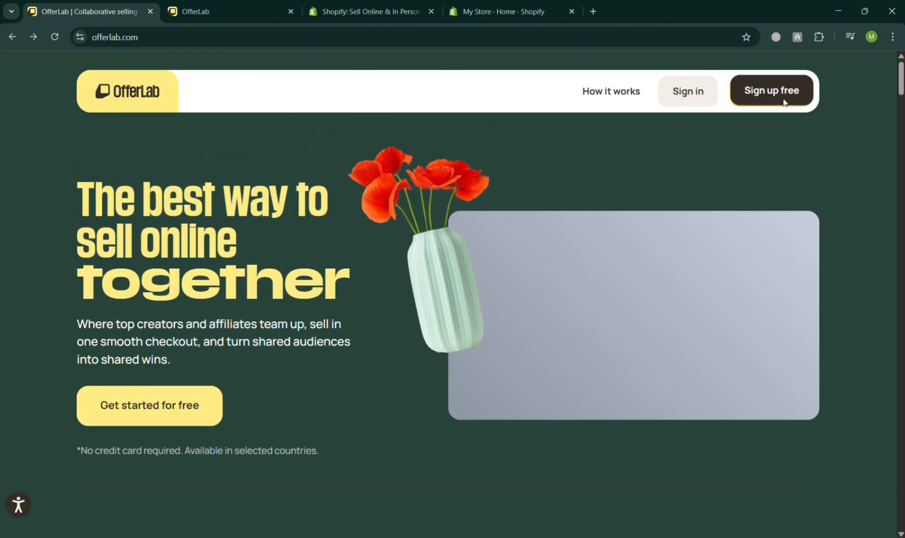
Open OfferLab's free sign-up in a separate tab and close the duplicate account tab.
{"action": "middle_click", "coordinate": [730, 107]}
{"action": "left_click", "coordinate": [236, 4]}
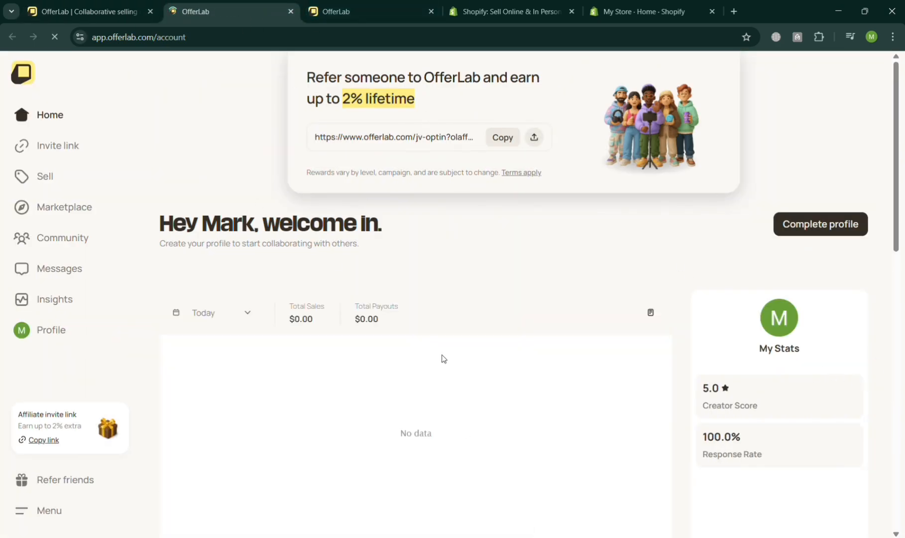
{"action": "left_click", "coordinate": [291, 11]}
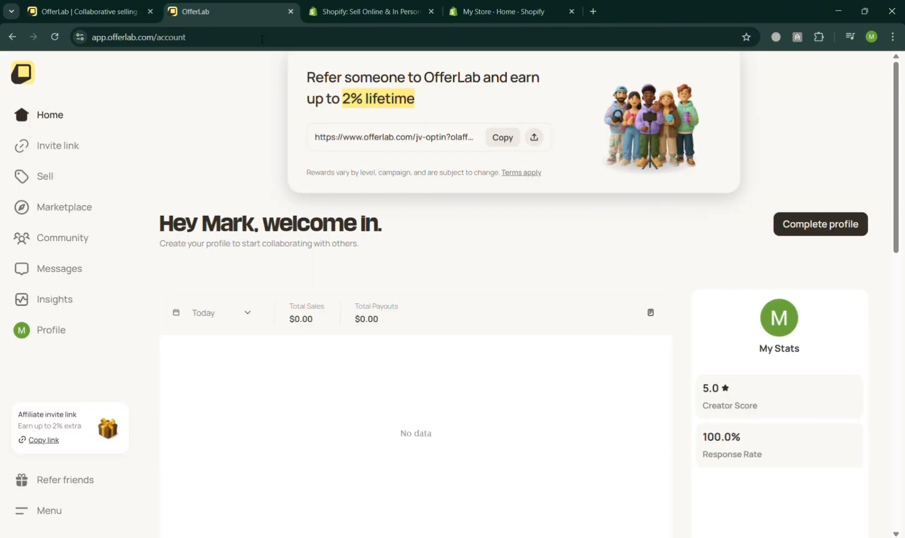
Switch to the Shopify website and examine its merchant examples, store design, point of sale, sales channel and checkout features.
{"action": "left_click", "coordinate": [343, 4]}
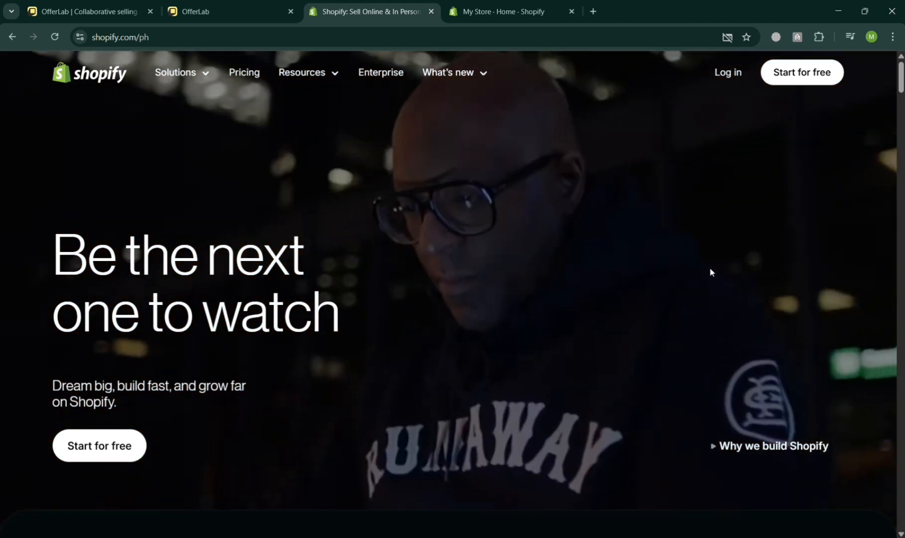
{"action": "scroll", "coordinate": [710, 268], "scroll_direction": "down", "scroll_amount": 10}
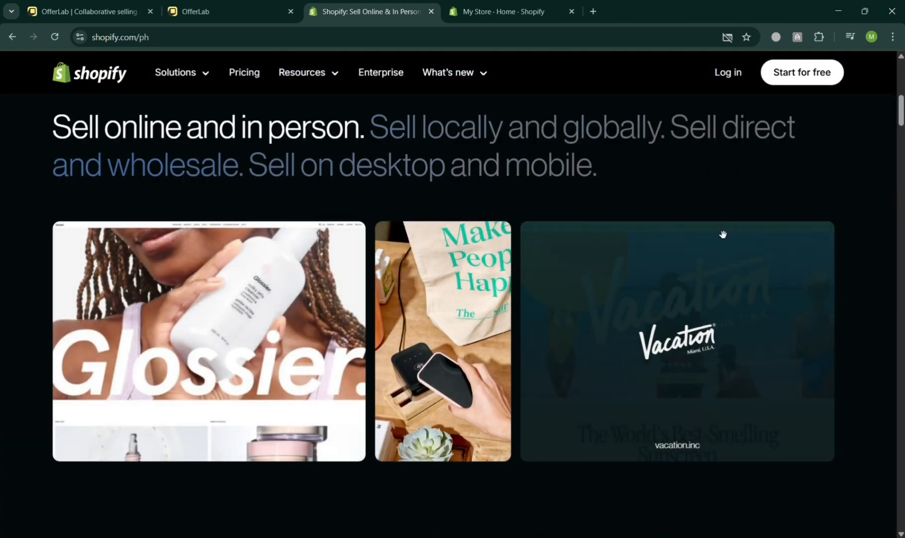
{"action": "scroll", "coordinate": [719, 245], "scroll_direction": "down", "scroll_amount": 3}
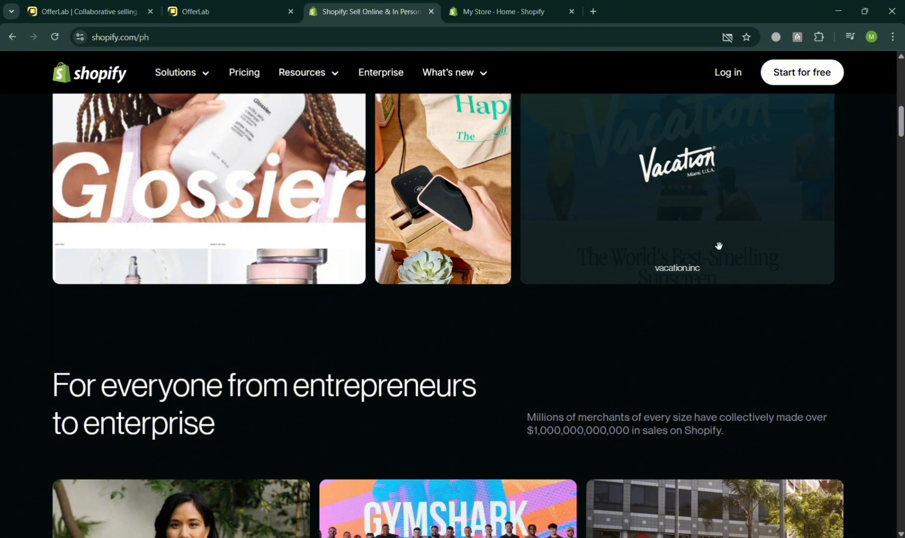
{"action": "scroll", "coordinate": [719, 249], "scroll_direction": "down", "scroll_amount": 4}
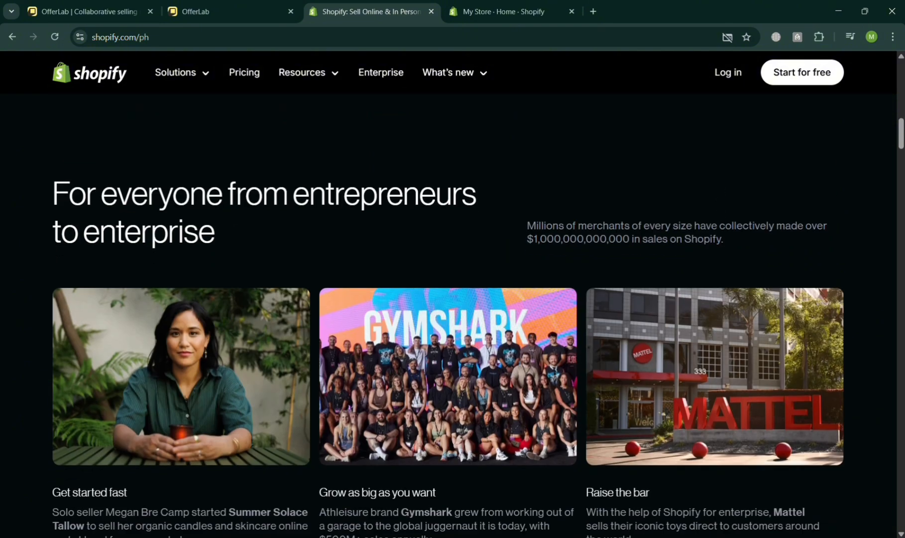
{"action": "scroll", "coordinate": [732, 256], "scroll_direction": "down", "scroll_amount": 4}
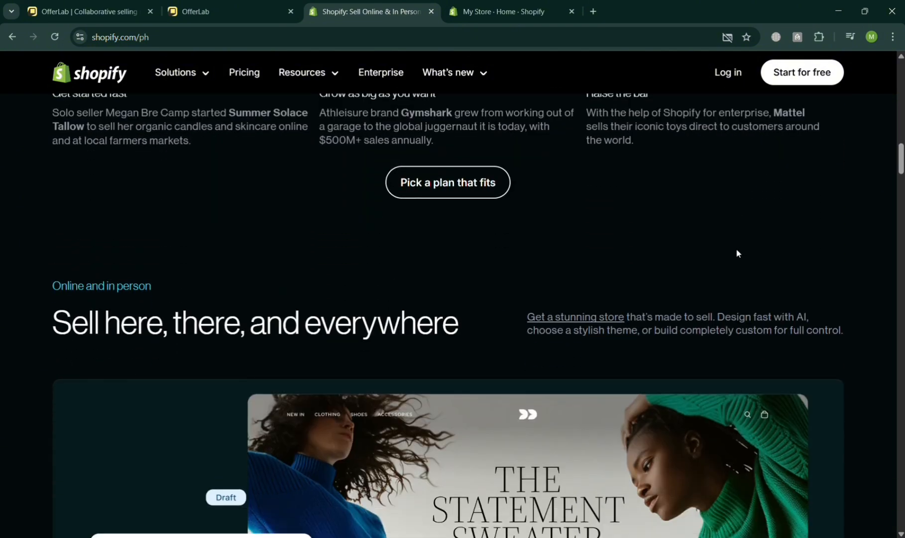
{"action": "scroll", "coordinate": [737, 253], "scroll_direction": "down", "scroll_amount": 2}
{"action": "scroll", "coordinate": [741, 242], "scroll_direction": "down", "scroll_amount": 5}
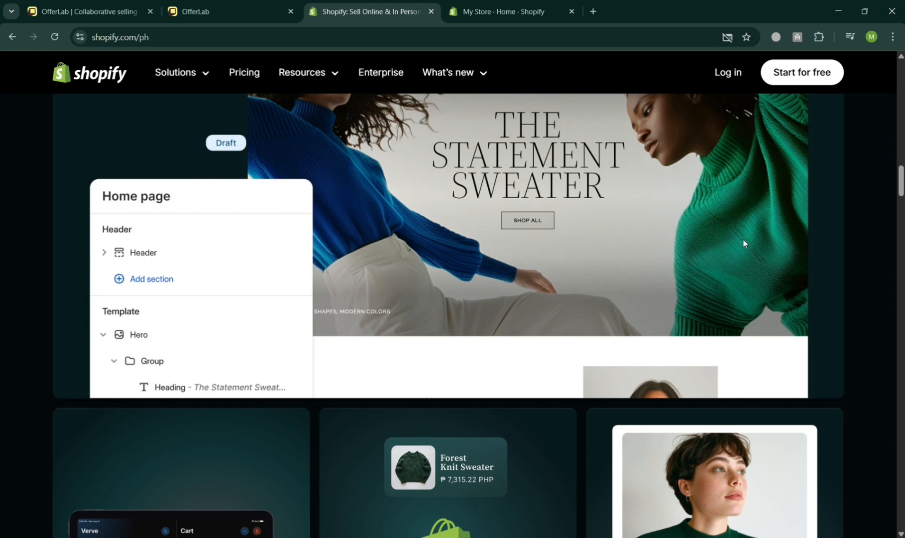
{"action": "scroll", "coordinate": [743, 235], "scroll_direction": "down", "scroll_amount": 4}
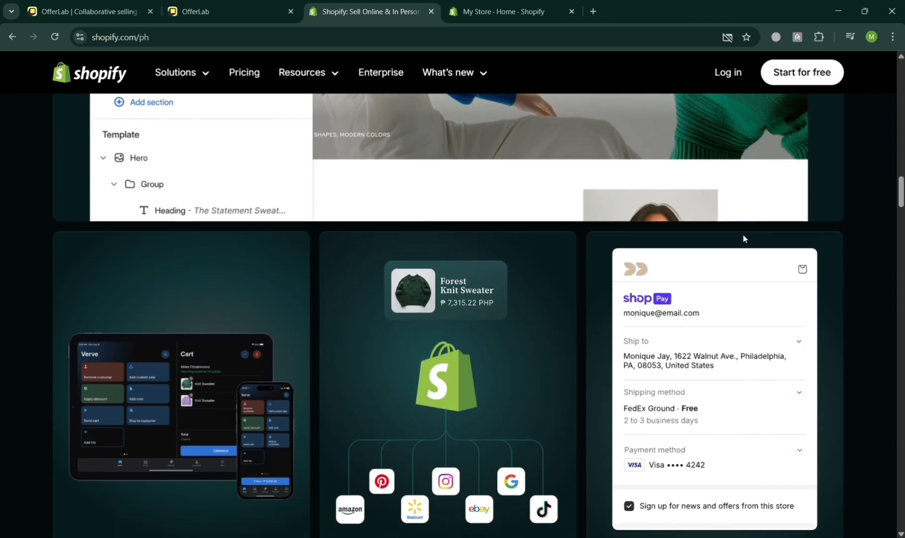
{"action": "scroll", "coordinate": [744, 239], "scroll_direction": "down", "scroll_amount": 8}
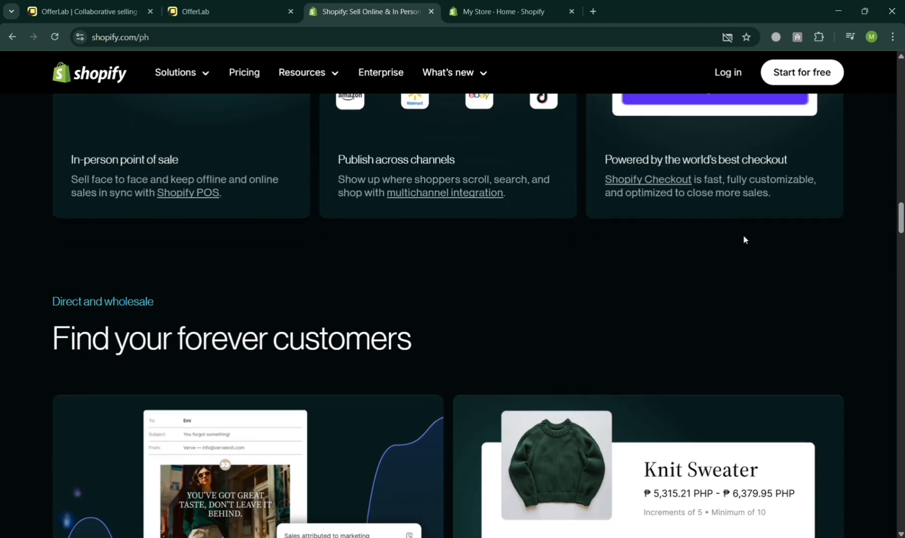
Examine Shopify's marketing, B2B, business management, developer tools and store performance sections.
{"action": "scroll", "coordinate": [745, 239], "scroll_direction": "down", "scroll_amount": 2}
{"action": "scroll", "coordinate": [755, 297], "scroll_direction": "down", "scroll_amount": 4}
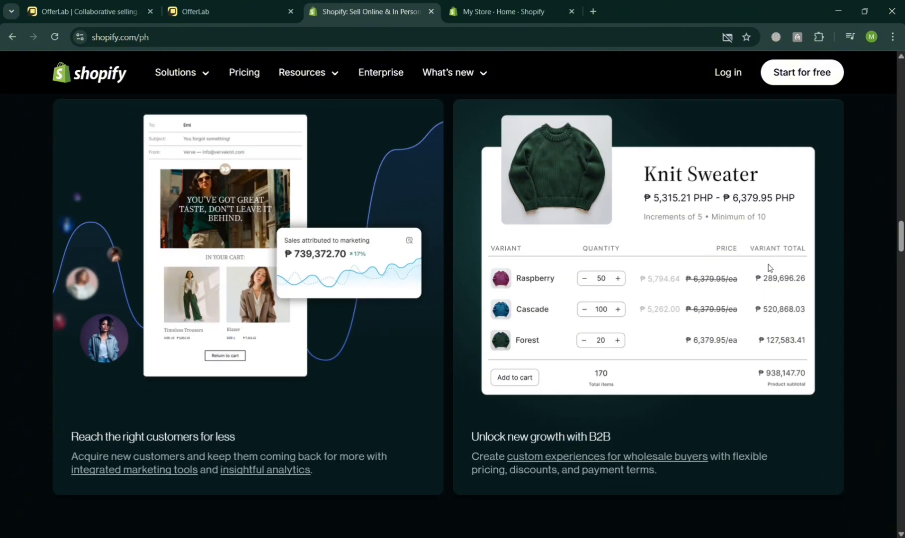
{"action": "scroll", "coordinate": [770, 268], "scroll_direction": "down", "scroll_amount": 17}
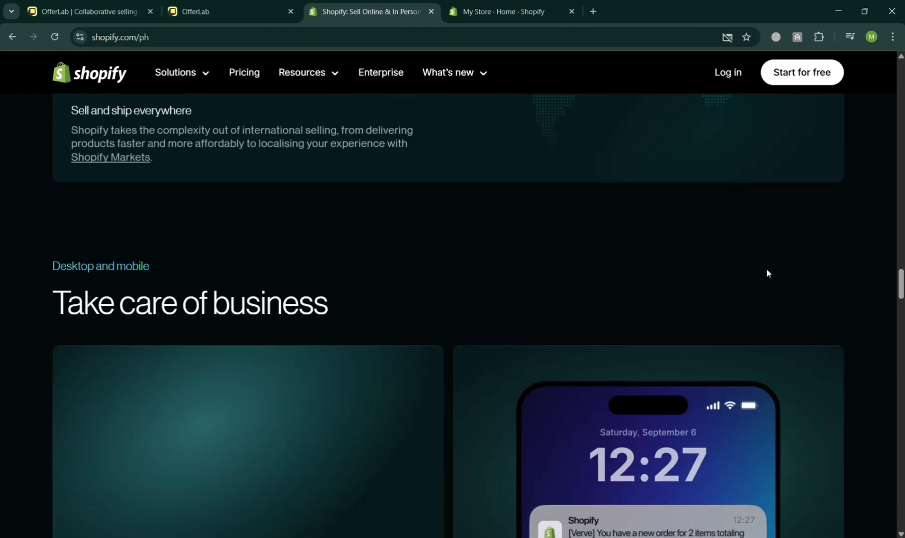
{"action": "scroll", "coordinate": [767, 273], "scroll_direction": "down", "scroll_amount": 14}
{"action": "scroll", "coordinate": [771, 273], "scroll_direction": "down", "scroll_amount": 16}
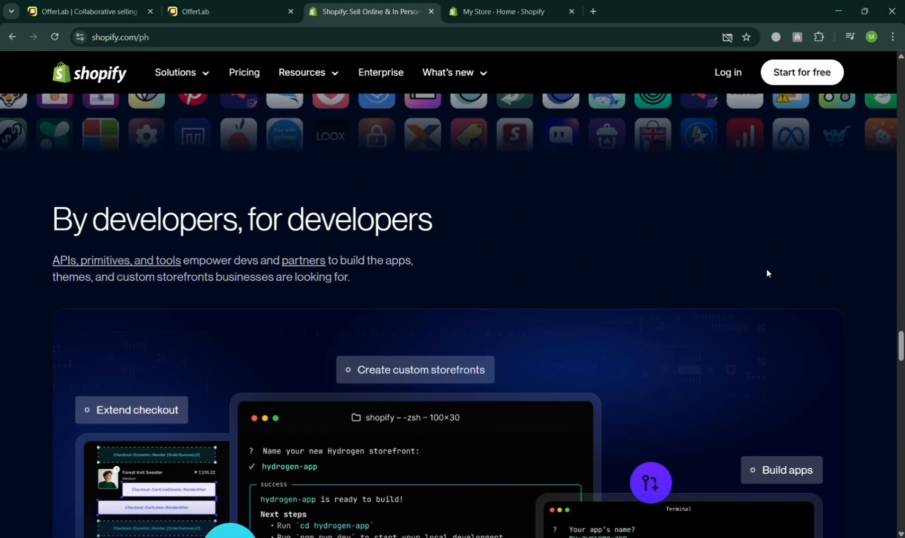
{"action": "scroll", "coordinate": [767, 273], "scroll_direction": "down", "scroll_amount": 1}
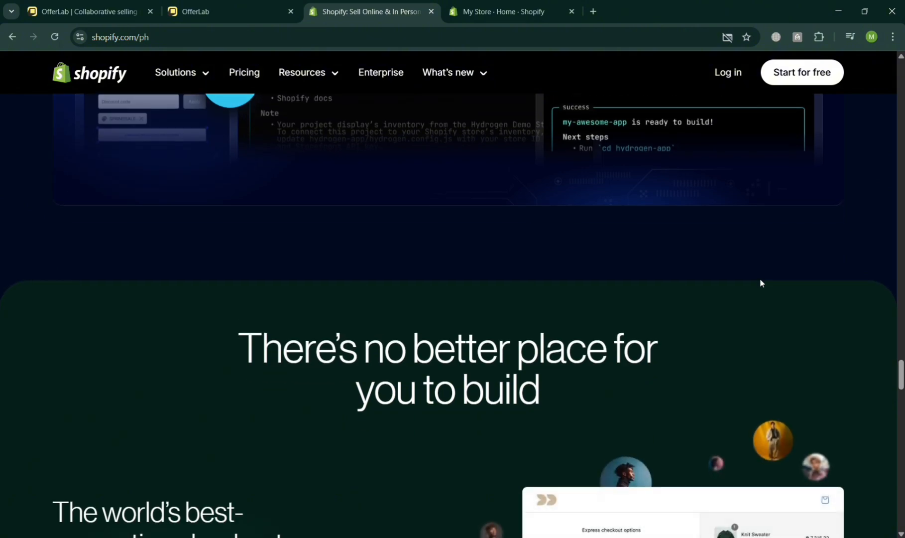
{"action": "scroll", "coordinate": [761, 283], "scroll_direction": "down", "scroll_amount": 14}
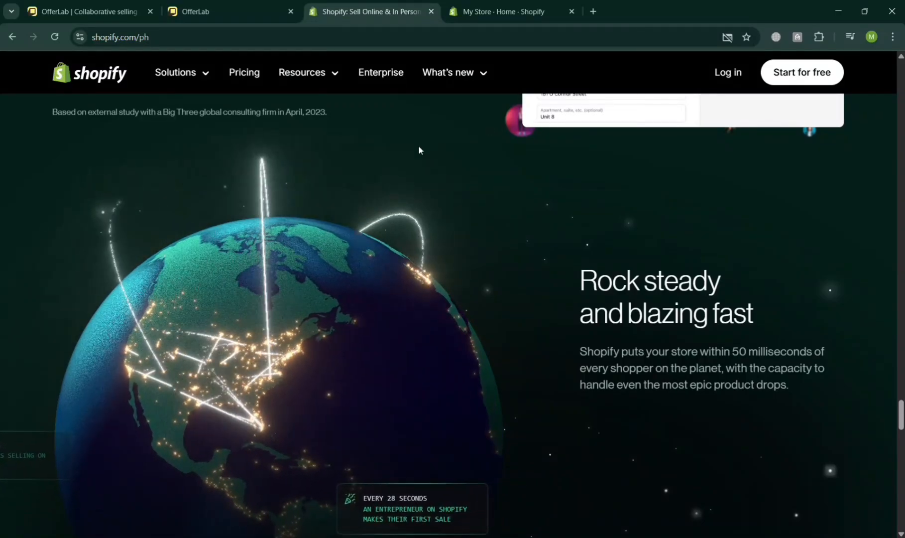
Return to the OfferLab account and open the Integrations page in its settings.
{"action": "key", "text": "ctrl+Tab"}
{"action": "left_click", "coordinate": [251, 4]}
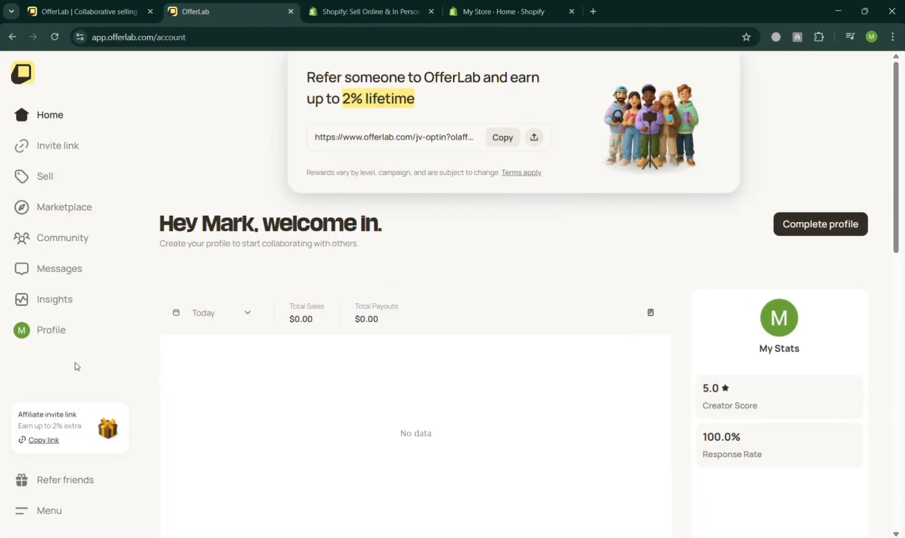
{"action": "left_click", "coordinate": [60, 522]}
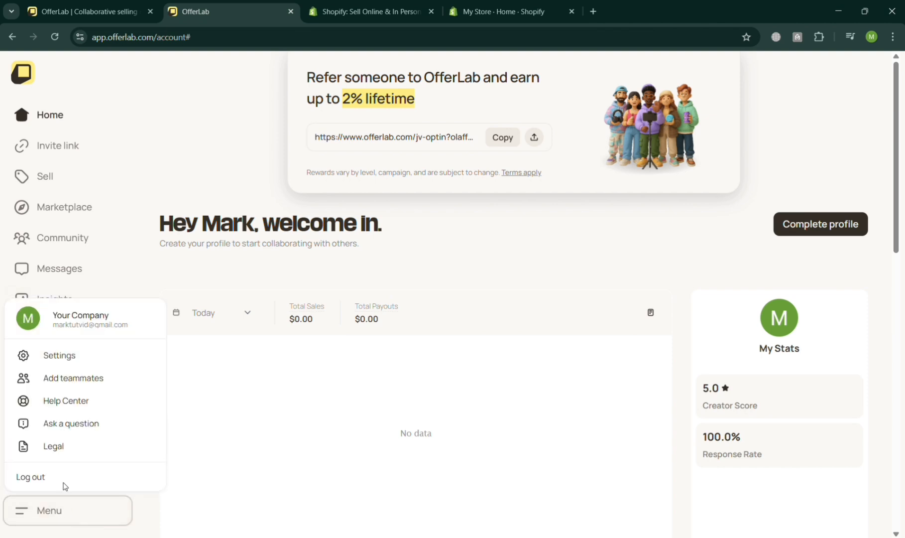
{"action": "left_click", "coordinate": [112, 359]}
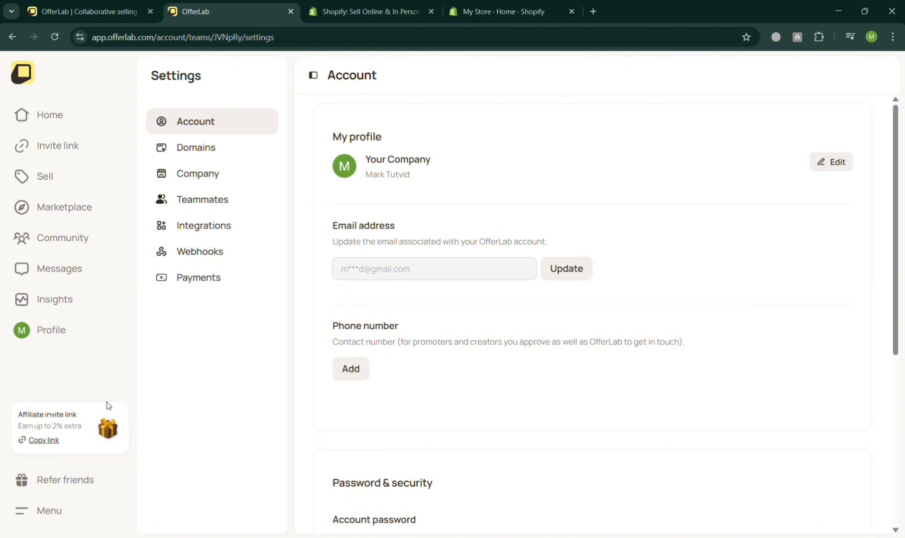
{"action": "left_click", "coordinate": [242, 234]}
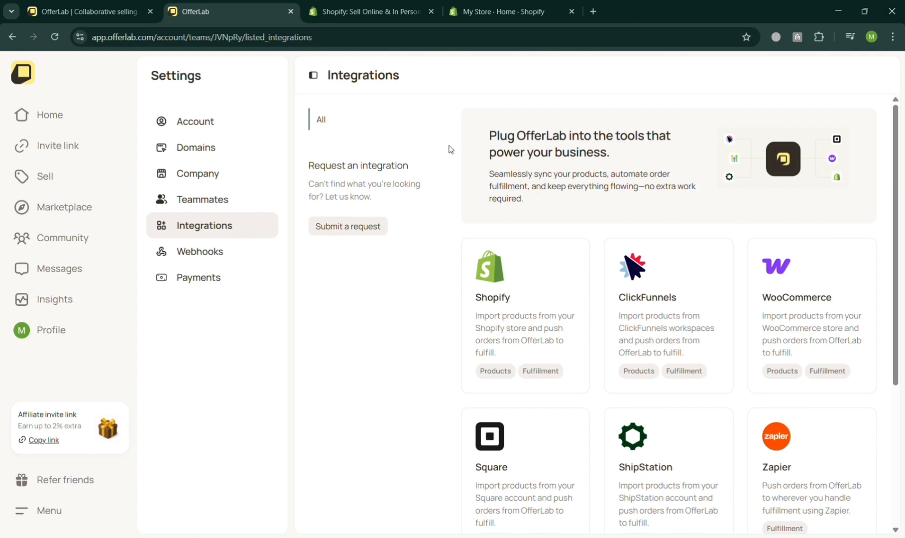
Open the Connect with Shopify form for the shop URL and access token, and switch to the Shopify store admin.
{"action": "left_click", "coordinate": [548, 334]}
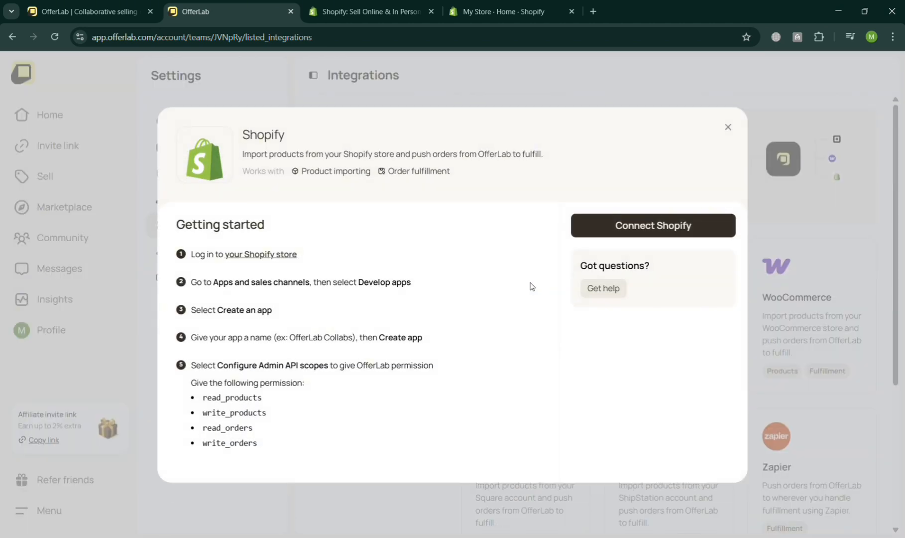
{"action": "left_click", "coordinate": [683, 227]}
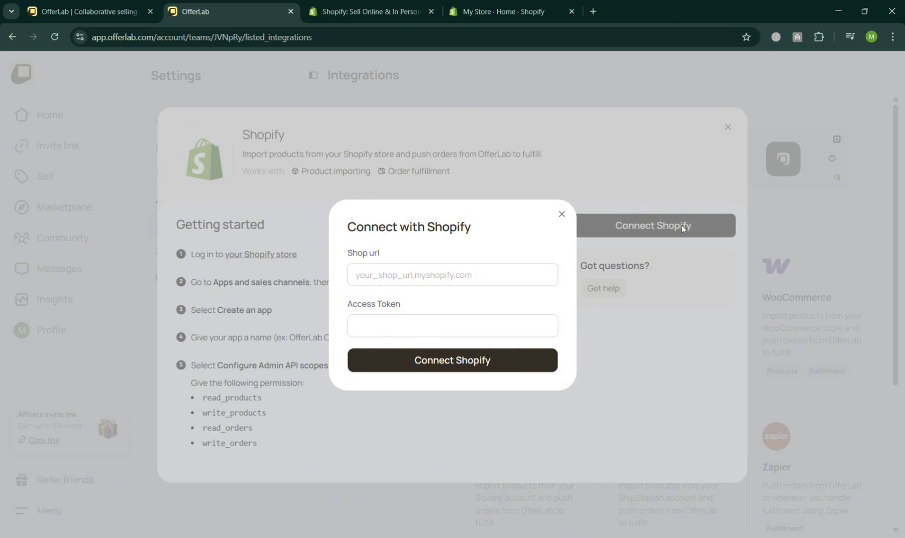
{"action": "left_click", "coordinate": [418, 278]}
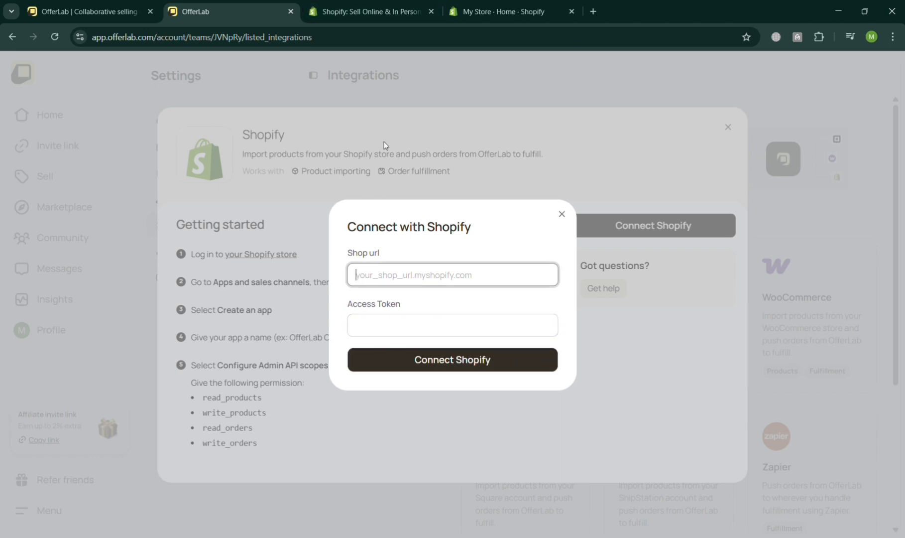
{"action": "left_click", "coordinate": [501, 6]}
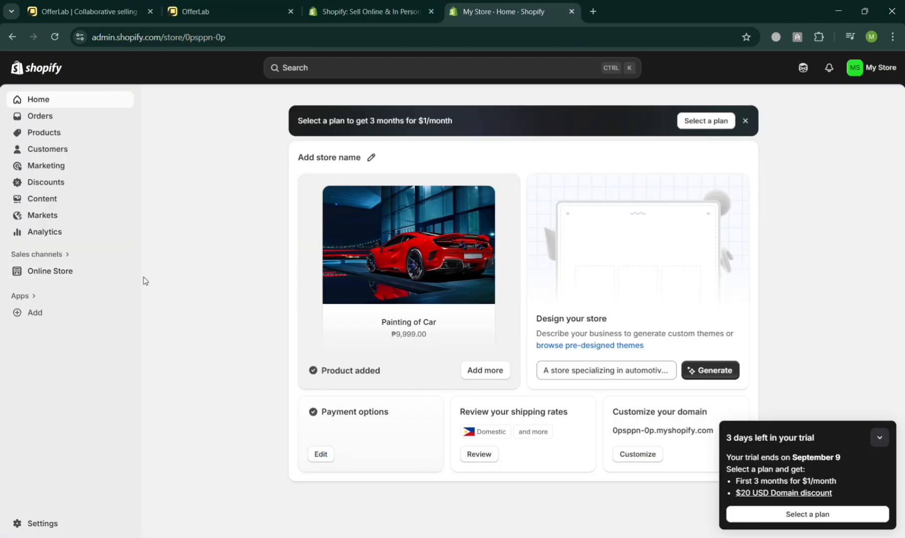
{"action": "left_click", "coordinate": [128, 273]}
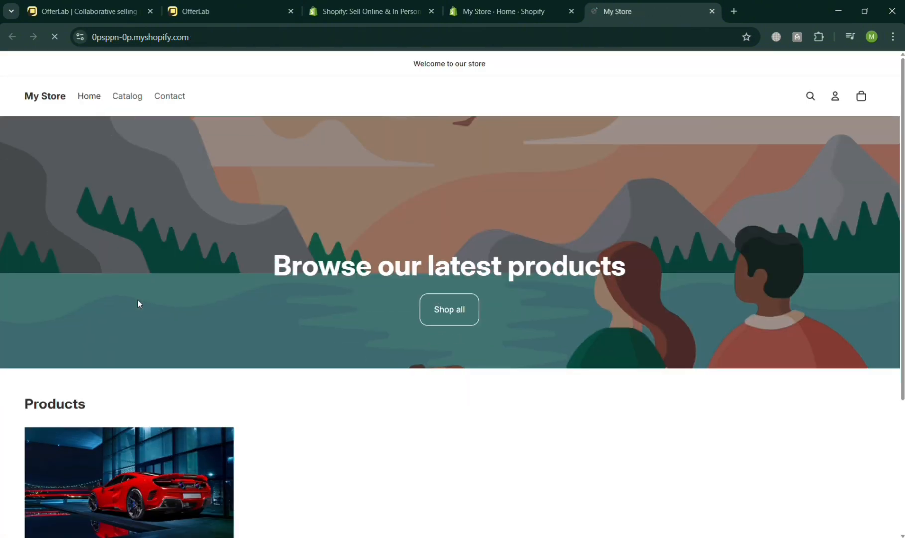
{"action": "left_click", "coordinate": [246, 47]}
{"action": "key", "text": "ctrl+c"}
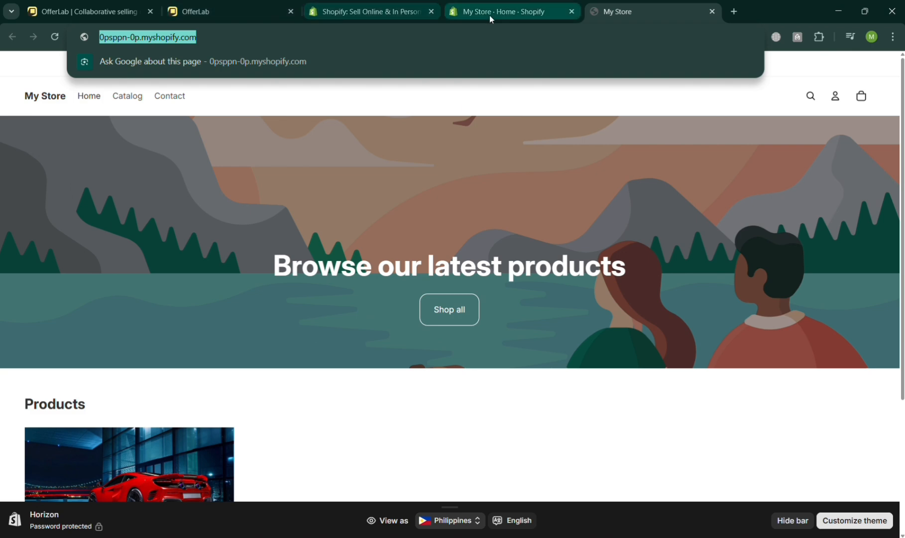
{"action": "left_click", "coordinate": [224, 11]}
{"action": "key", "text": "ctrl+v"}
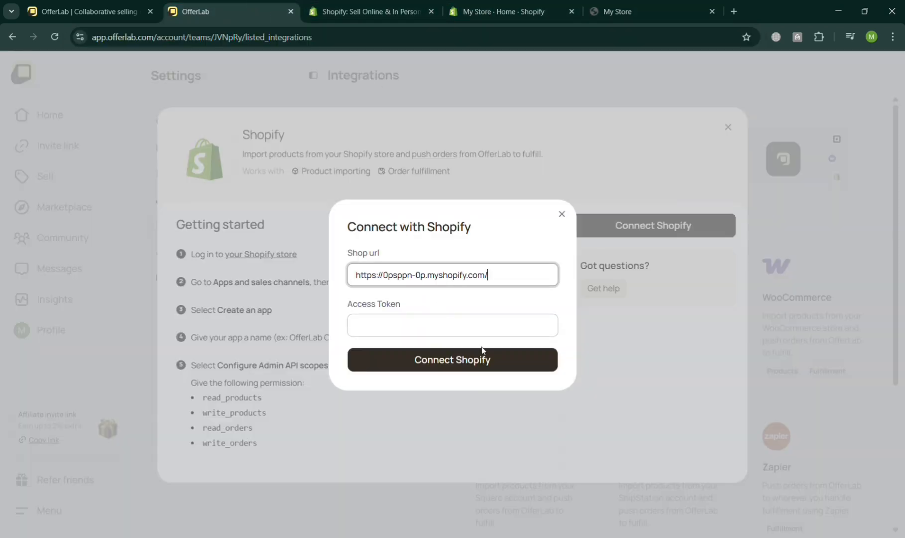
{"action": "left_click", "coordinate": [497, 328]}
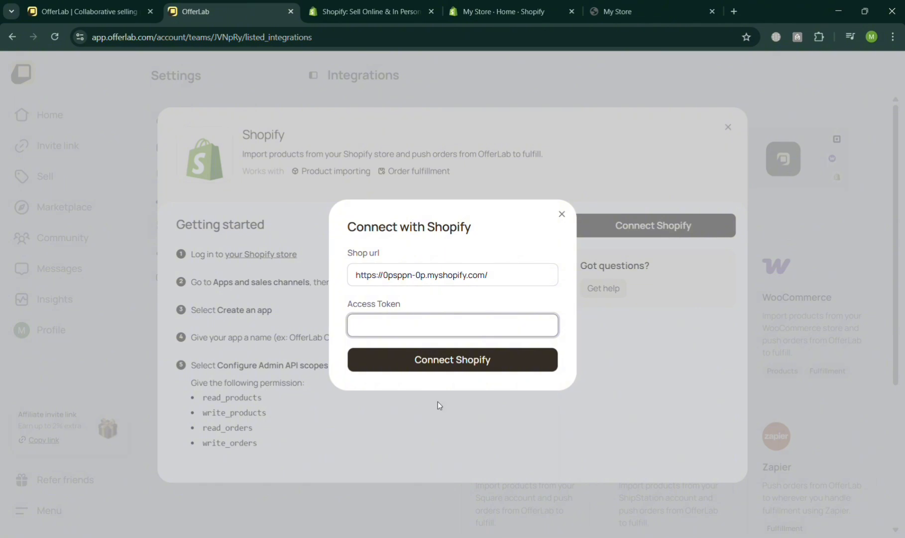
Return to the Shopify admin and allow custom app development under the Apps and sales channels settings.
{"action": "left_click", "coordinate": [632, 10]}
{"action": "left_click", "coordinate": [542, 9]}
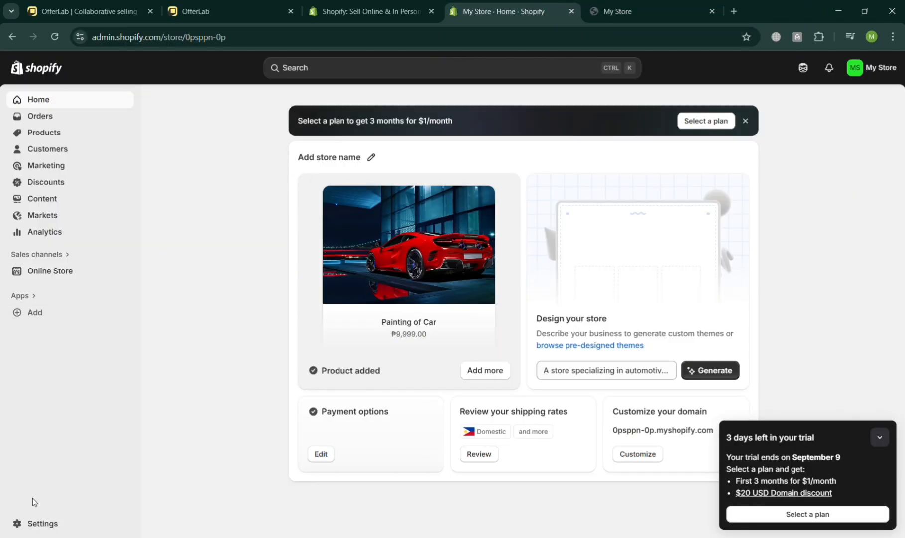
{"action": "left_click", "coordinate": [44, 520]}
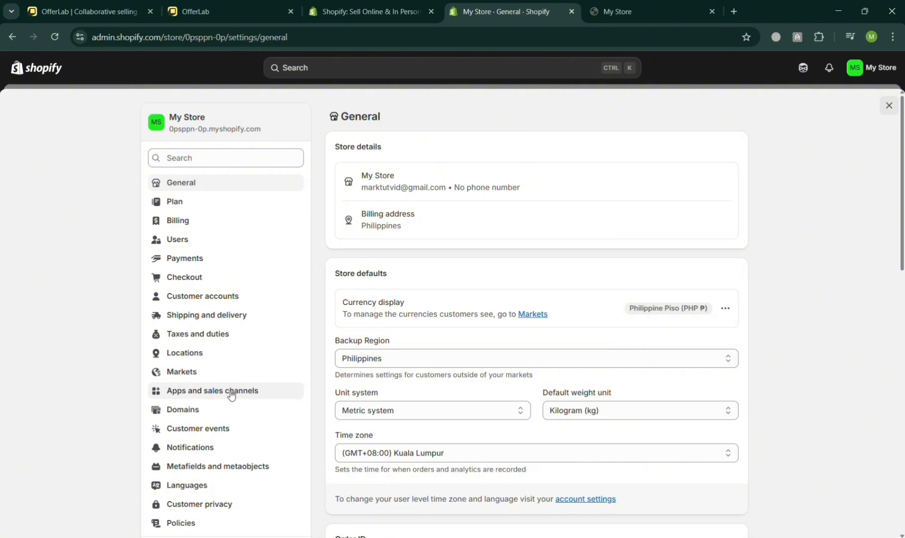
{"action": "left_click", "coordinate": [236, 396]}
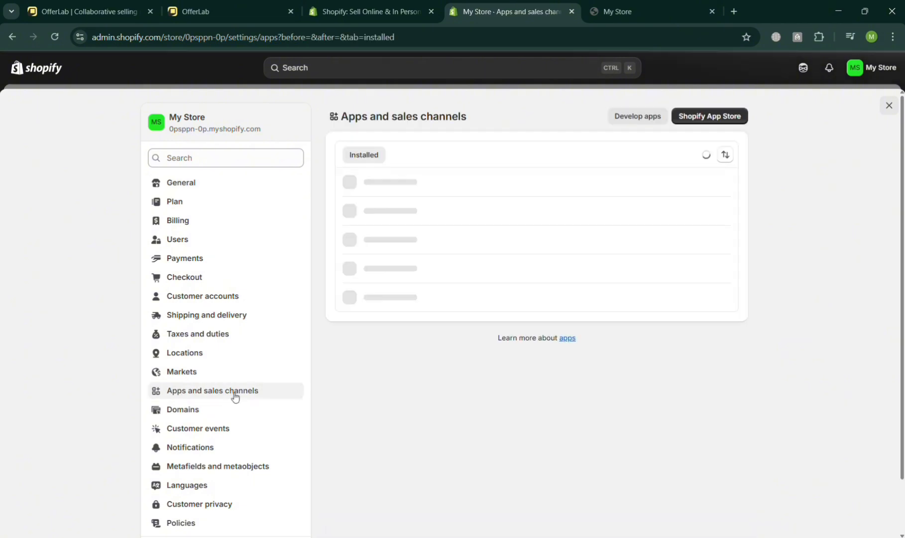
{"action": "left_click", "coordinate": [650, 122]}
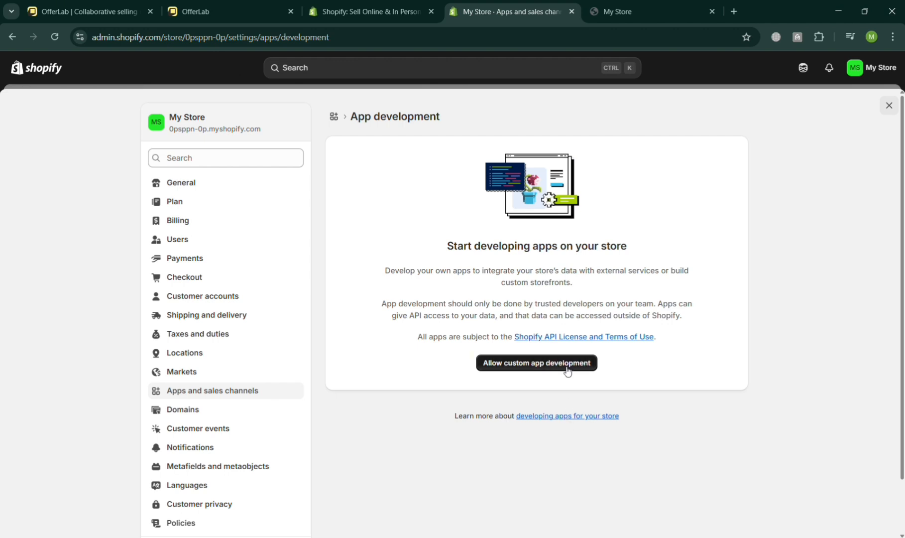
{"action": "left_click", "coordinate": [567, 371]}
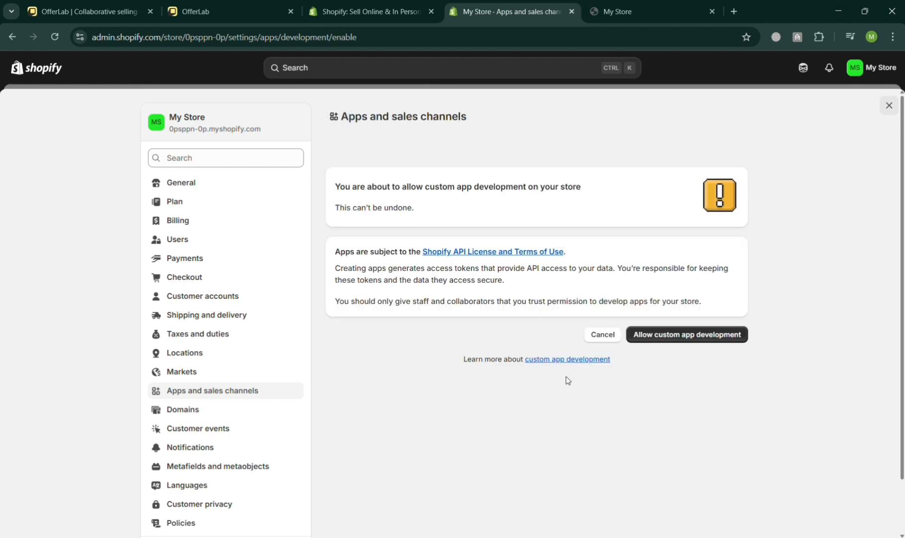
{"action": "left_click", "coordinate": [696, 341]}
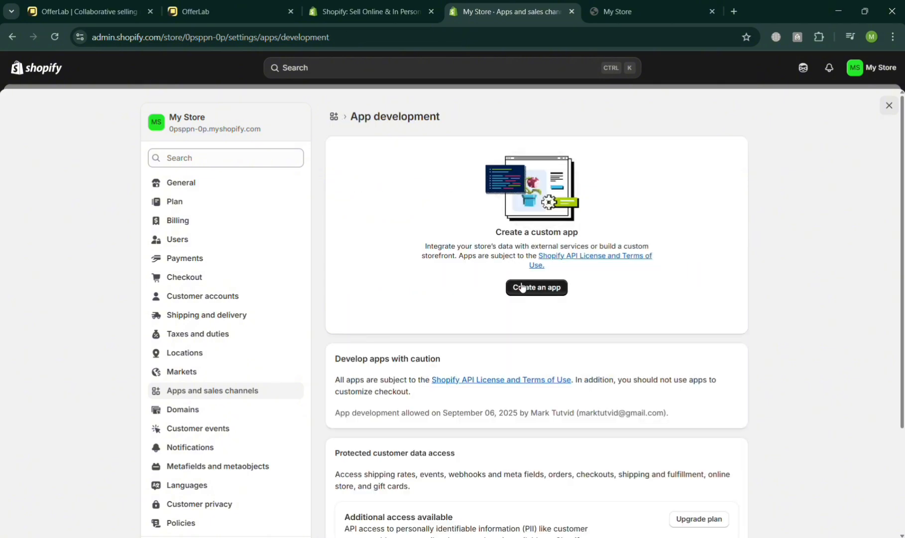
Create a custom app named OfferLab, keeping the default app developer.
{"action": "left_click", "coordinate": [557, 293]}
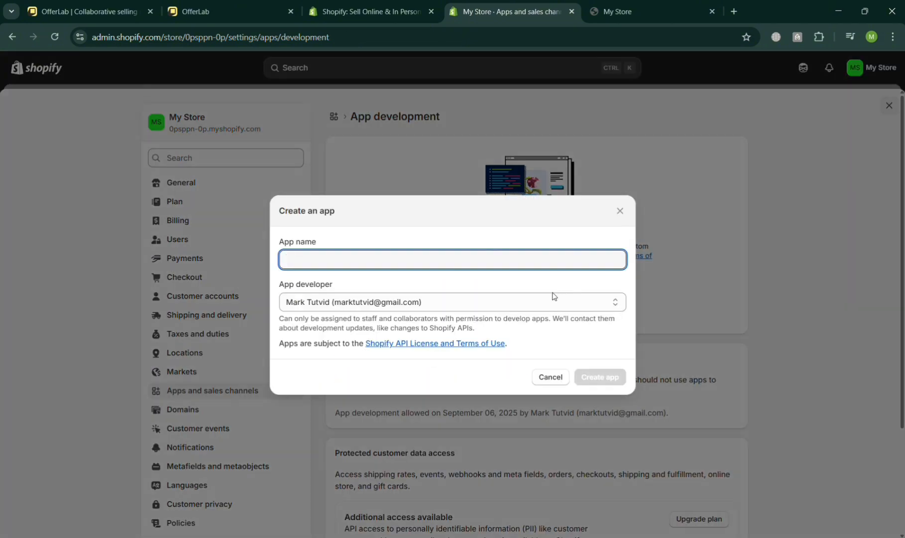
{"action": "type", "text": "M"}
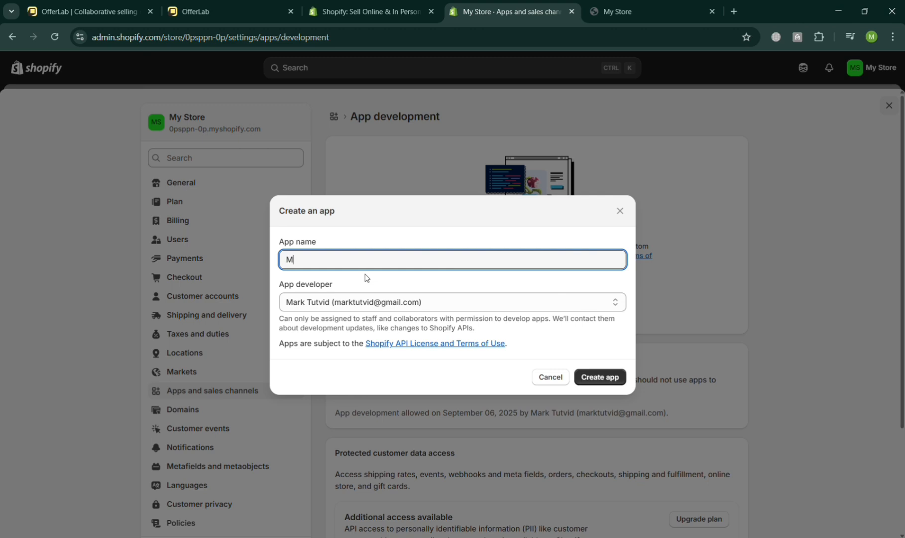
{"action": "key", "text": "BackSpace"}
{"action": "type", "text": "OfferLab"}
{"action": "left_click", "coordinate": [602, 377]}
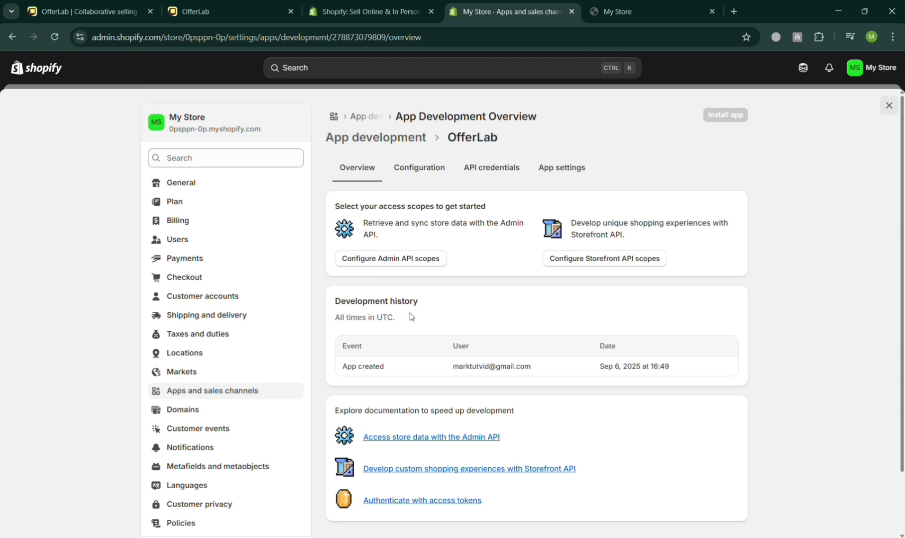
Open the Admin API scopes configuration of the OfferLab app.
{"action": "scroll", "coordinate": [414, 272], "scroll_direction": "down", "scroll_amount": 2}
{"action": "scroll", "coordinate": [413, 273], "scroll_direction": "up", "scroll_amount": 2}
{"action": "left_click", "coordinate": [428, 258]}
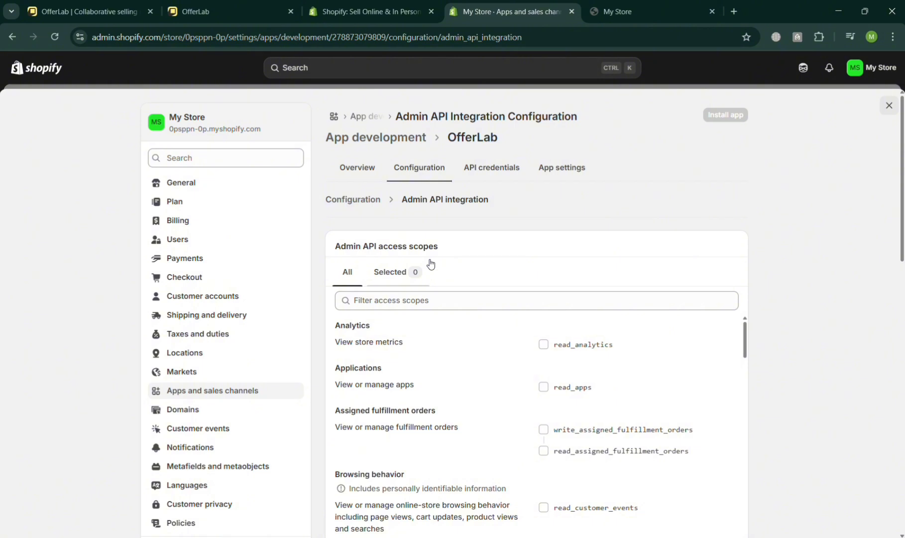
{"action": "scroll", "coordinate": [528, 339], "scroll_direction": "down", "scroll_amount": 3}
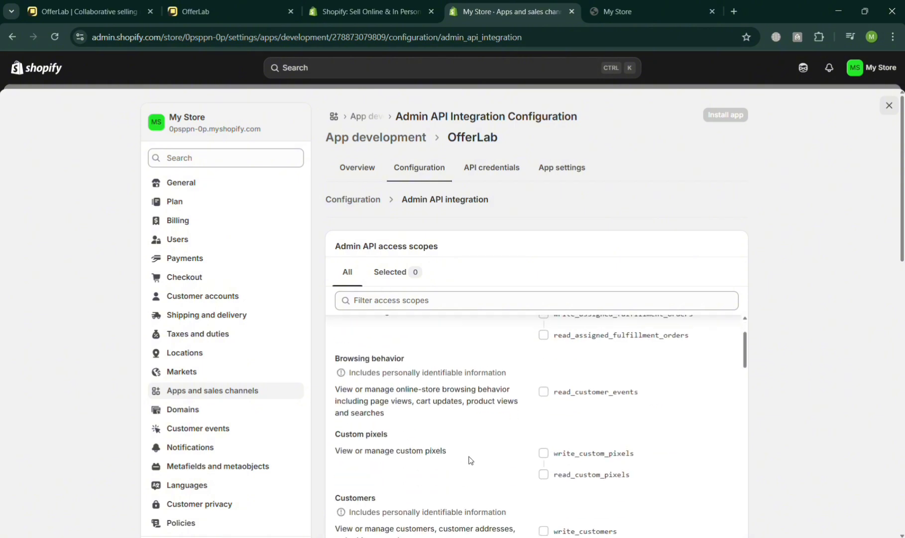
{"action": "scroll", "coordinate": [467, 378], "scroll_direction": "up", "scroll_amount": 3}
Filter the access scopes by PRODUCT and select the write and read scopes for product feeds, product listings and products.
{"action": "left_click", "coordinate": [468, 300]}
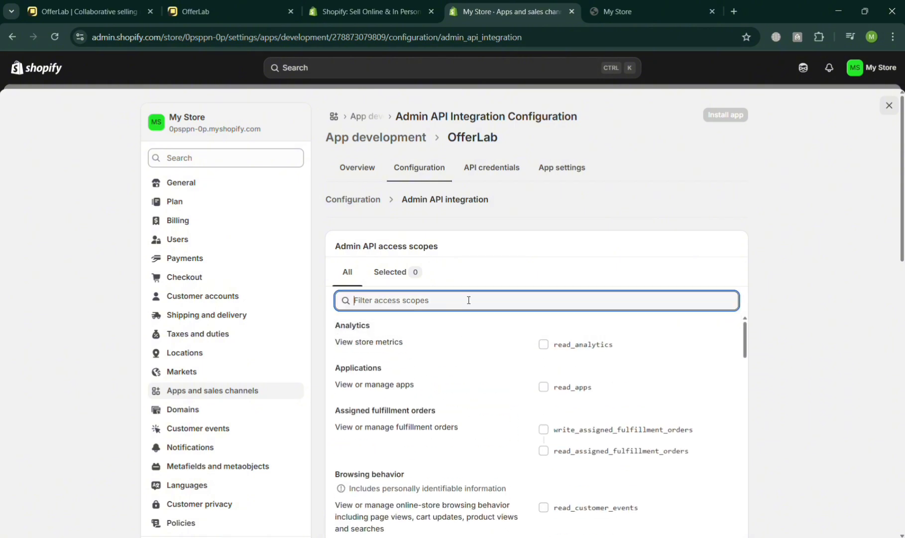
{"action": "type", "text": "PRODUCT"}
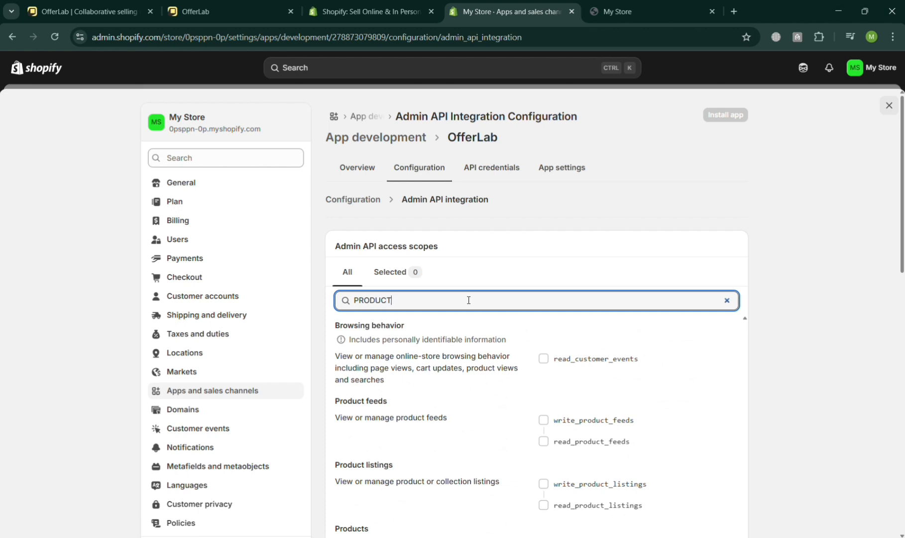
{"action": "scroll", "coordinate": [614, 241], "scroll_direction": "down", "scroll_amount": 2}
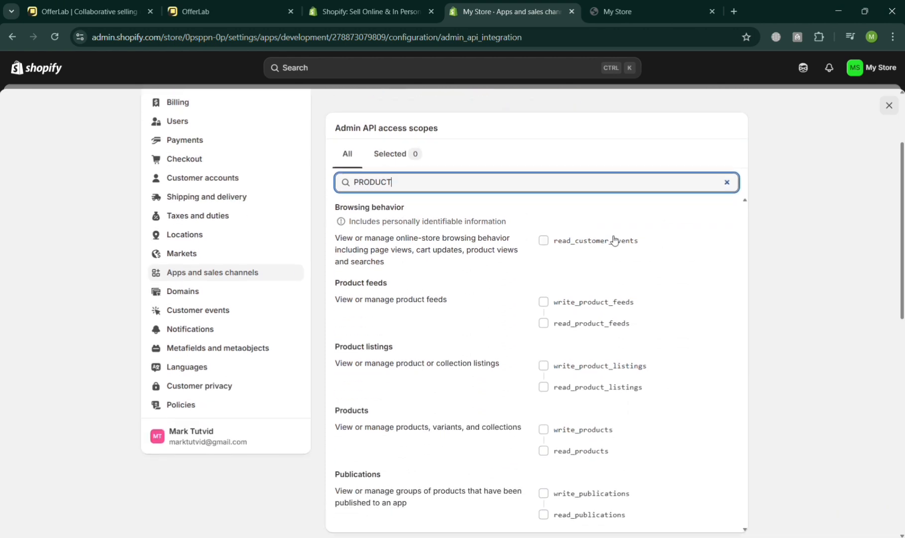
{"action": "left_click", "coordinate": [552, 303]}
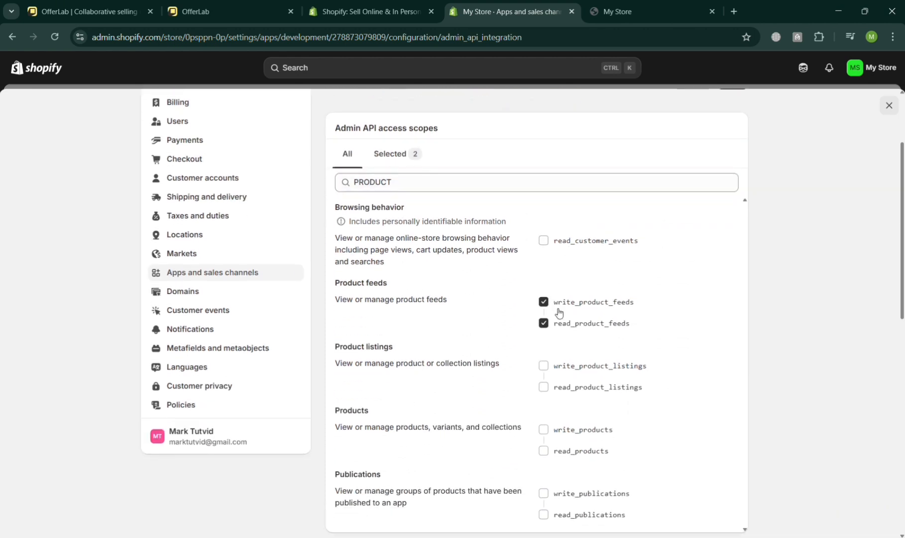
{"action": "left_click", "coordinate": [544, 368]}
{"action": "left_click", "coordinate": [544, 430]}
{"action": "scroll", "coordinate": [553, 418], "scroll_direction": "down", "scroll_amount": 2}
{"action": "scroll", "coordinate": [538, 378], "scroll_direction": "up", "scroll_amount": 4}
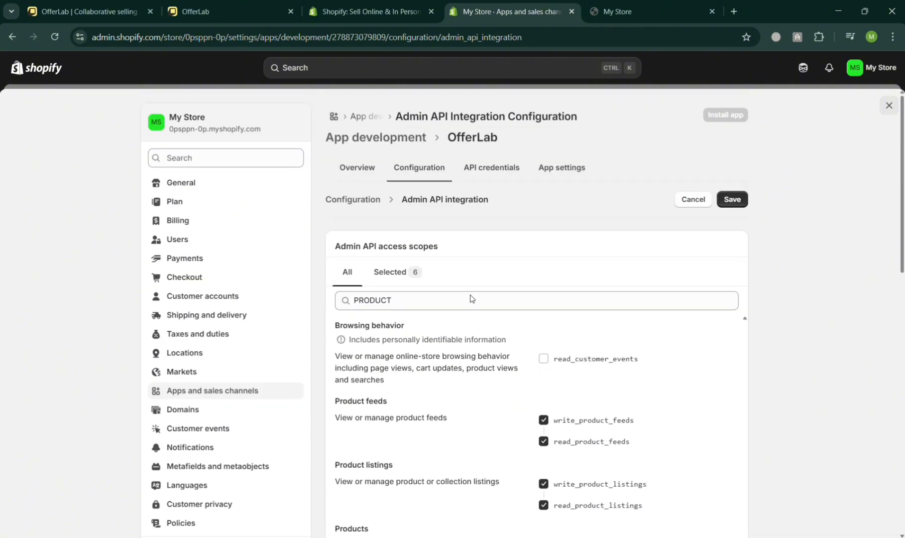
Filter the scopes by order, select write and read access for order editing and orders, and open the app's API credentials.
{"action": "double_click", "coordinate": [453, 305]}
{"action": "type", "text": "order"}
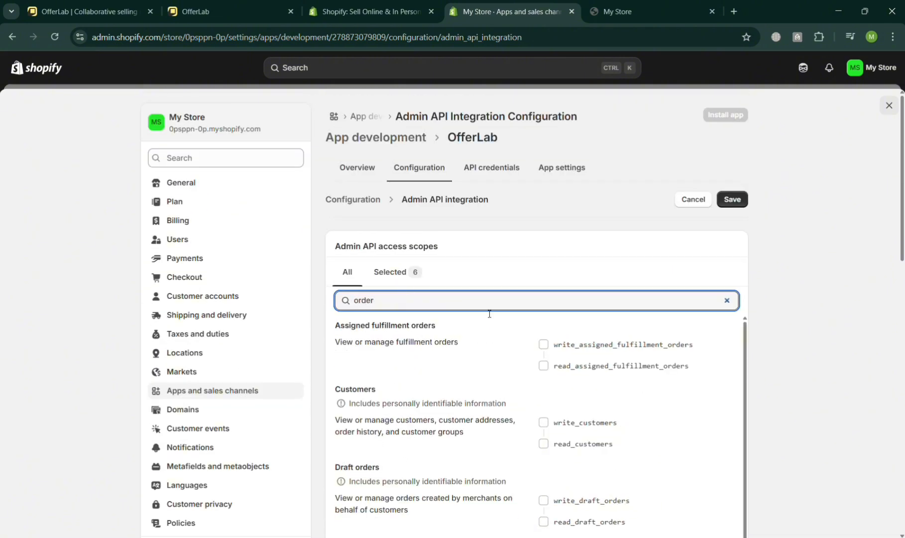
{"action": "scroll", "coordinate": [506, 342], "scroll_direction": "down", "scroll_amount": 1}
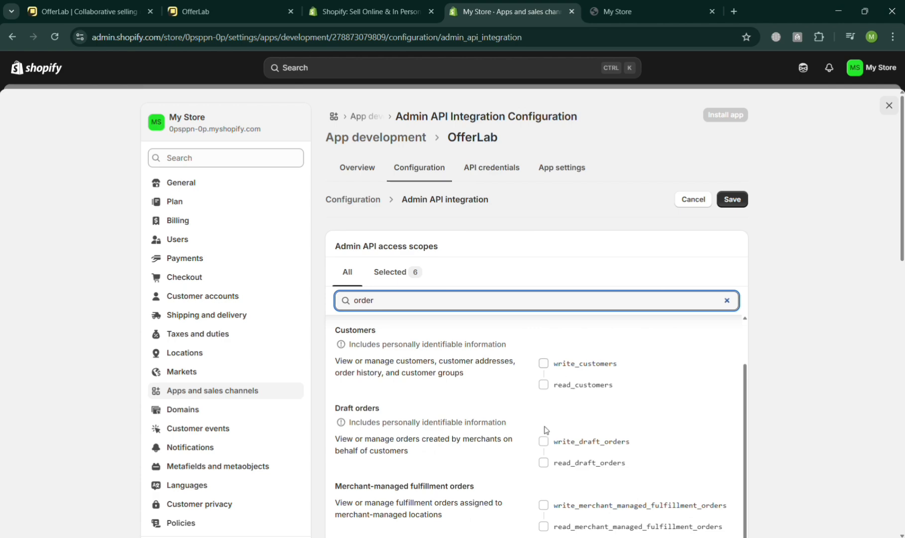
{"action": "scroll", "coordinate": [543, 439], "scroll_direction": "down", "scroll_amount": 2}
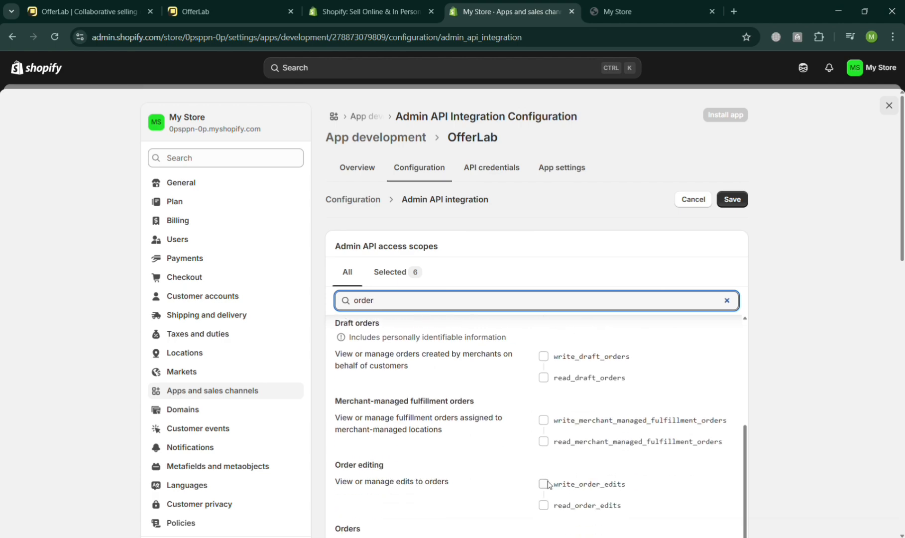
{"action": "left_click", "coordinate": [543, 484]}
{"action": "scroll", "coordinate": [546, 469], "scroll_direction": "down", "scroll_amount": 3}
{"action": "left_click", "coordinate": [544, 444]}
{"action": "scroll", "coordinate": [546, 448], "scroll_direction": "down", "scroll_amount": 3}
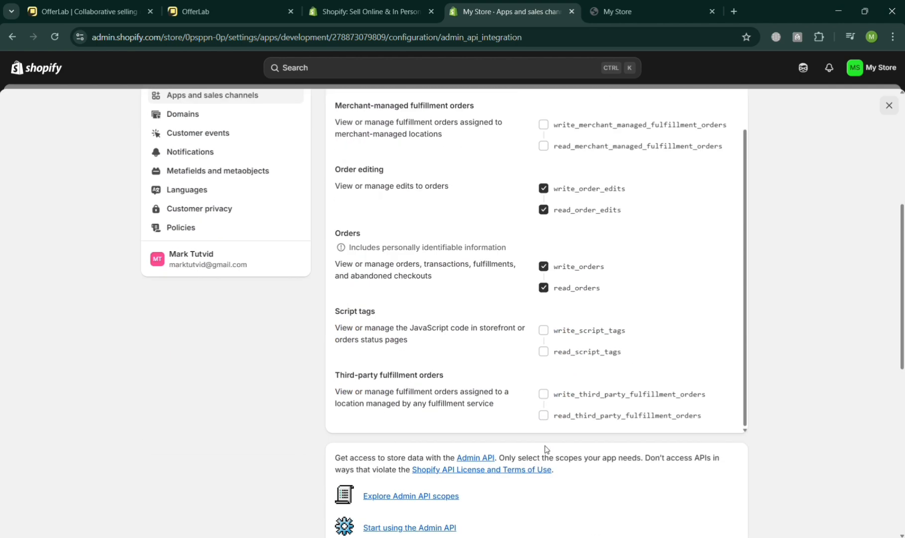
{"action": "scroll", "coordinate": [547, 449], "scroll_direction": "up", "scroll_amount": 5}
{"action": "scroll", "coordinate": [576, 429], "scroll_direction": "up", "scroll_amount": 3}
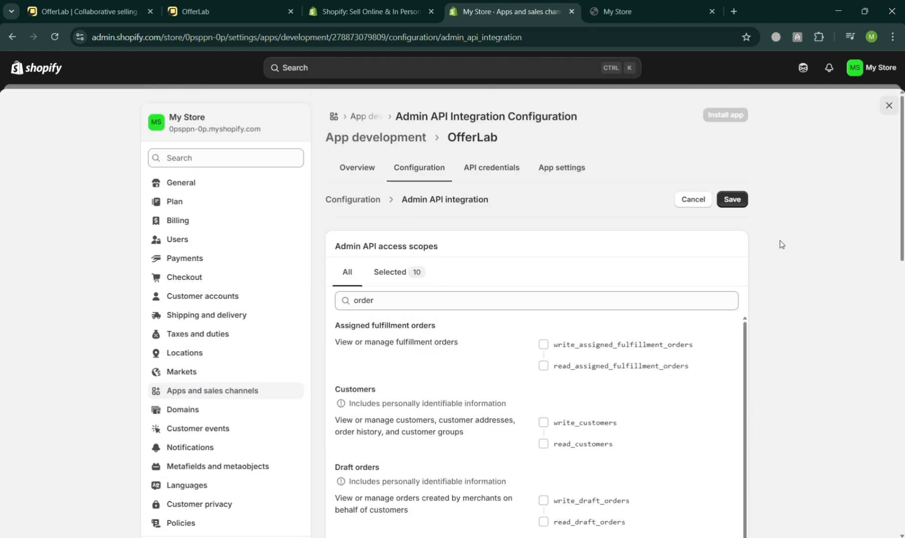
{"action": "left_click", "coordinate": [477, 169]}
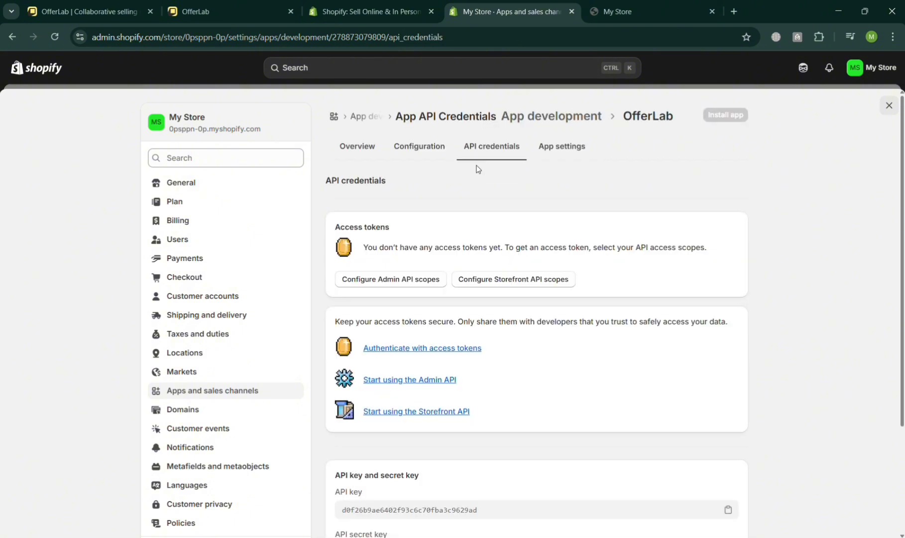
Reopen the Admin API integration configuration and select the write and read scopes for product feeds, product listings and products.
{"action": "left_click", "coordinate": [431, 146]}
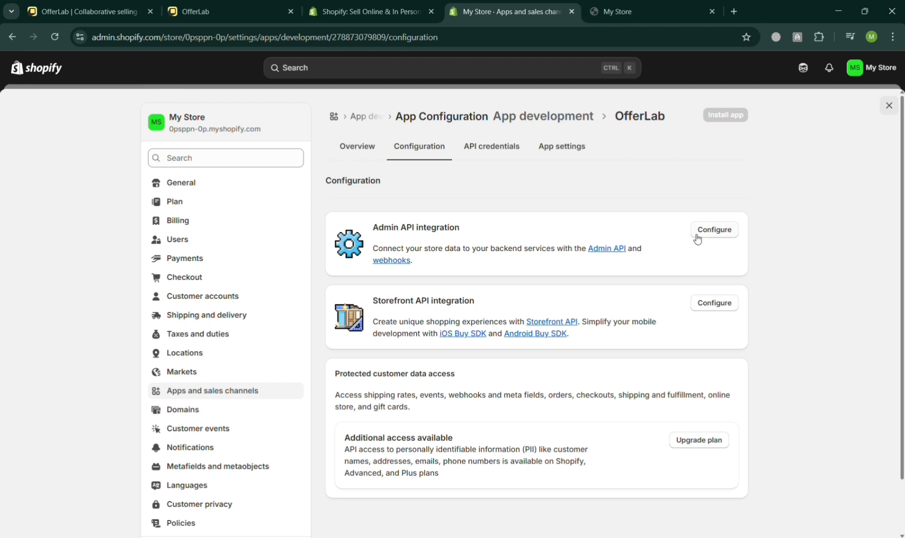
{"action": "left_click", "coordinate": [718, 232]}
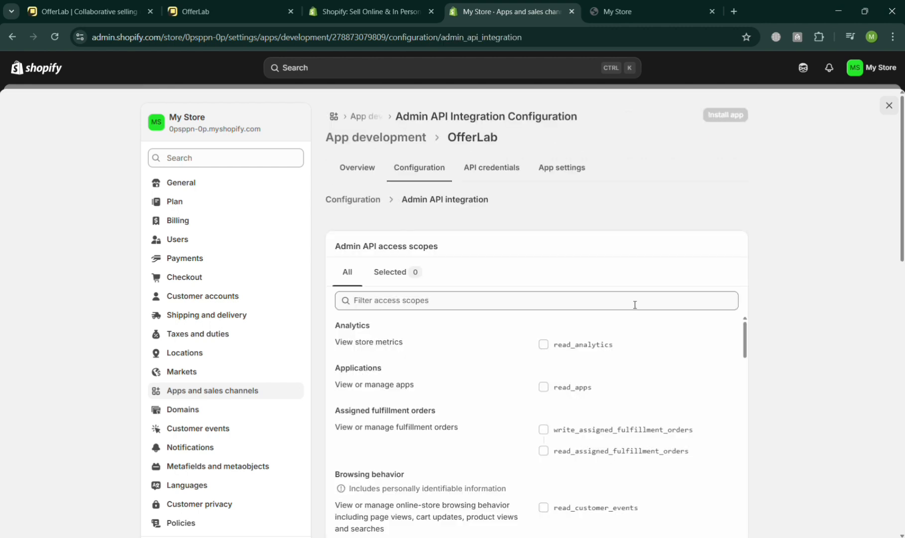
{"action": "scroll", "coordinate": [642, 306], "scroll_direction": "down", "scroll_amount": 1}
{"action": "left_click", "coordinate": [573, 241]}
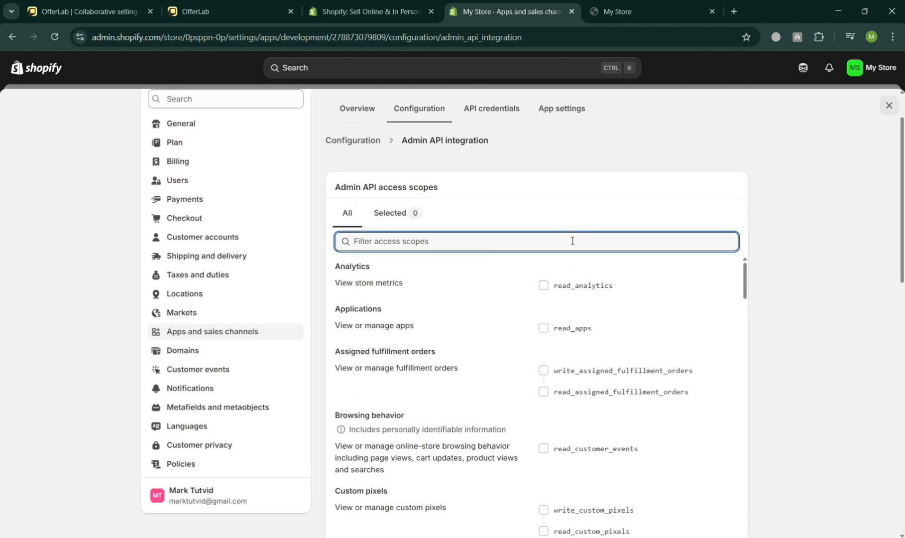
{"action": "type", "text": "product"}
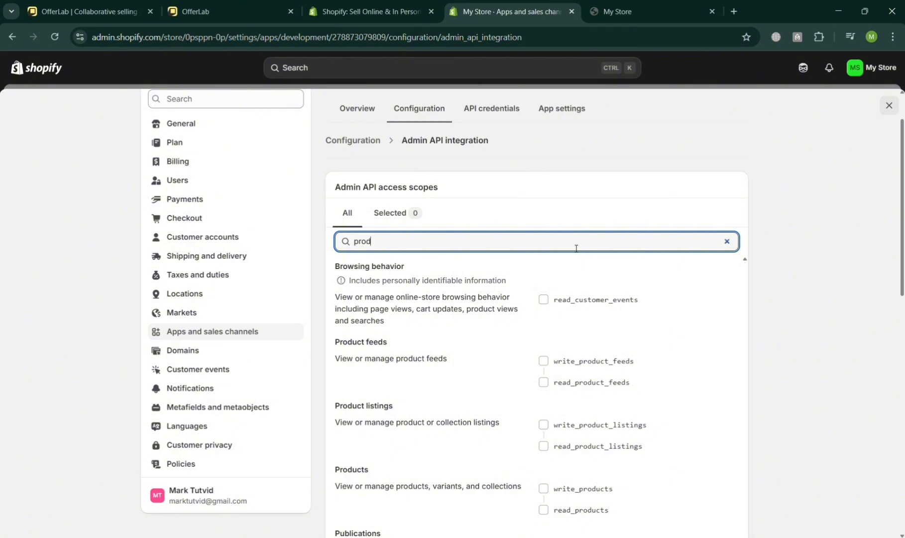
{"action": "left_click", "coordinate": [544, 363]}
{"action": "left_click", "coordinate": [544, 424]}
{"action": "scroll", "coordinate": [546, 399], "scroll_direction": "down", "scroll_amount": 2}
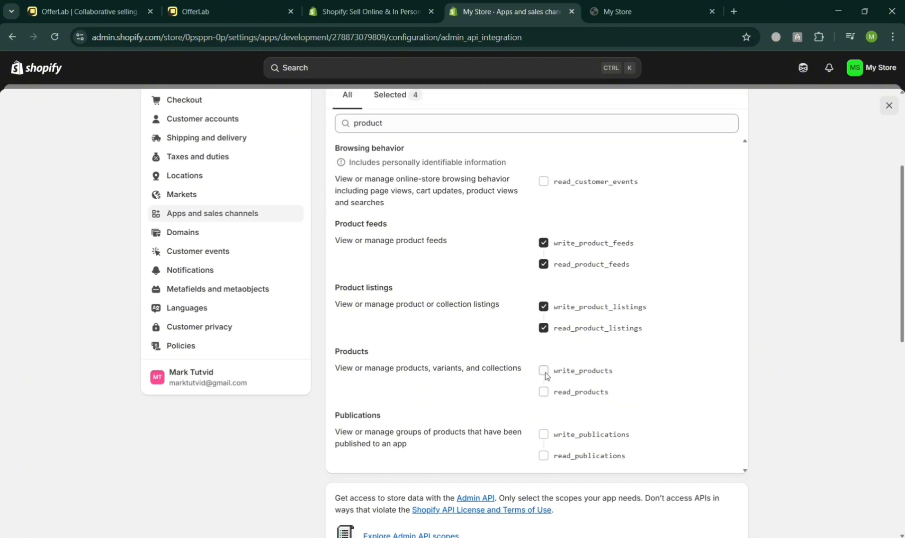
{"action": "left_click", "coordinate": [544, 370]}
{"action": "scroll", "coordinate": [548, 439], "scroll_direction": "up", "scroll_amount": 4}
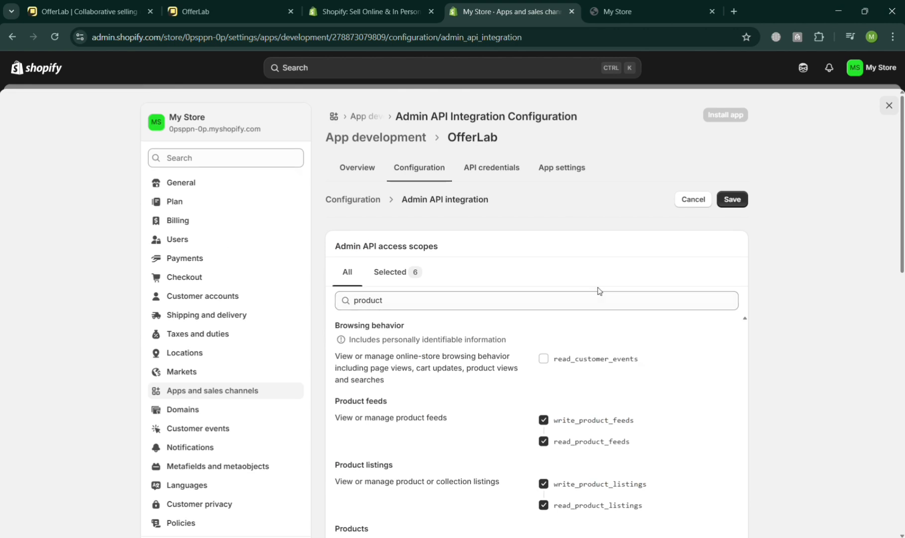
Filter the access scopes by order and select the write and read scopes for draft orders, order editing and orders.
{"action": "triple_click", "coordinate": [609, 300]}
{"action": "type", "text": "order"}
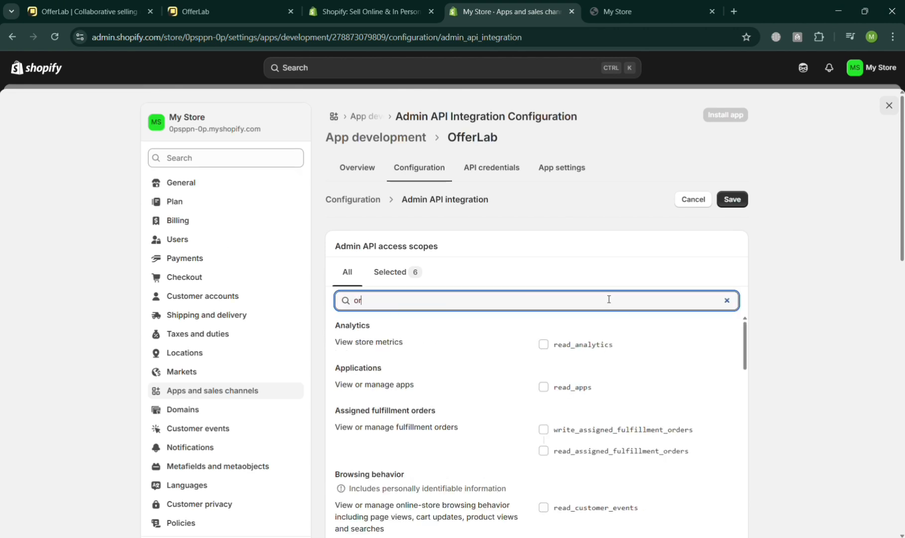
{"action": "scroll", "coordinate": [555, 412], "scroll_direction": "down", "scroll_amount": 2}
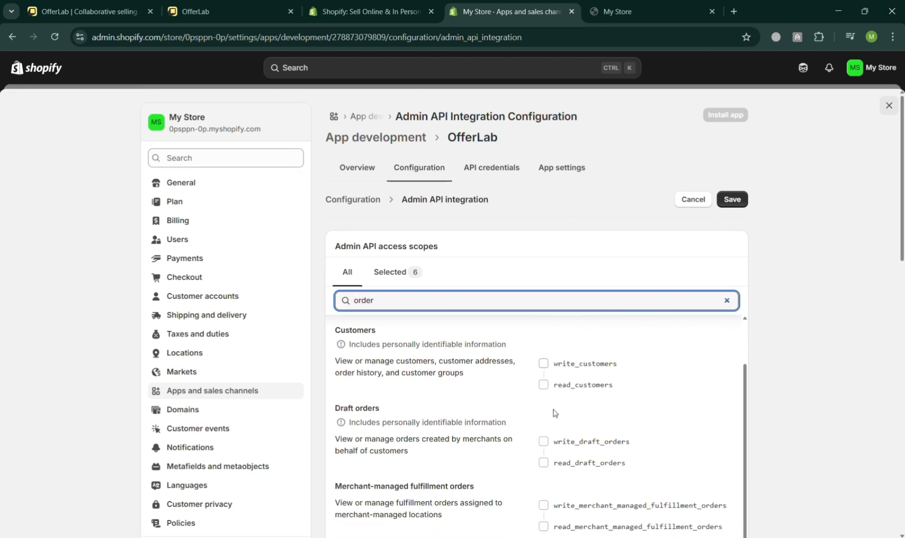
{"action": "left_click", "coordinate": [544, 462]}
{"action": "scroll", "coordinate": [547, 473], "scroll_direction": "down", "scroll_amount": 2}
{"action": "left_click", "coordinate": [544, 356]}
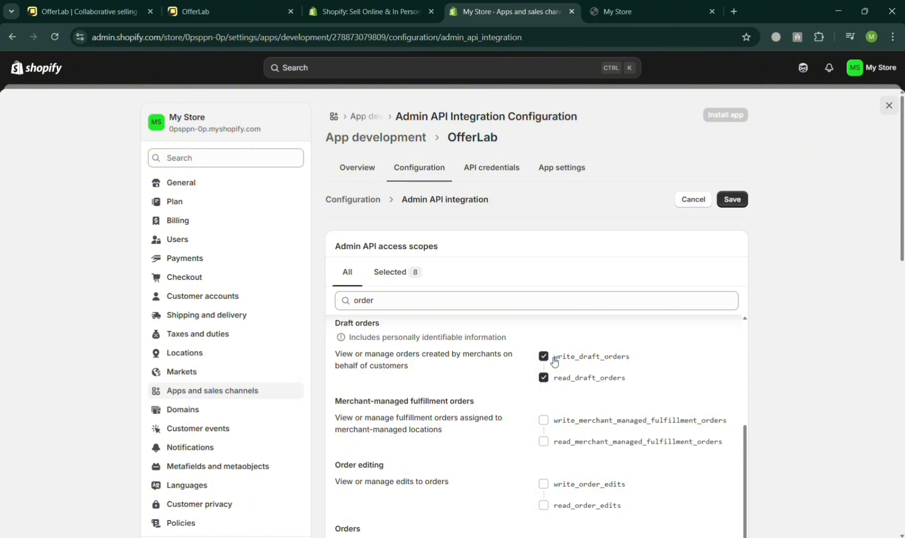
{"action": "scroll", "coordinate": [553, 363], "scroll_direction": "down", "scroll_amount": 2}
{"action": "left_click", "coordinate": [545, 366]}
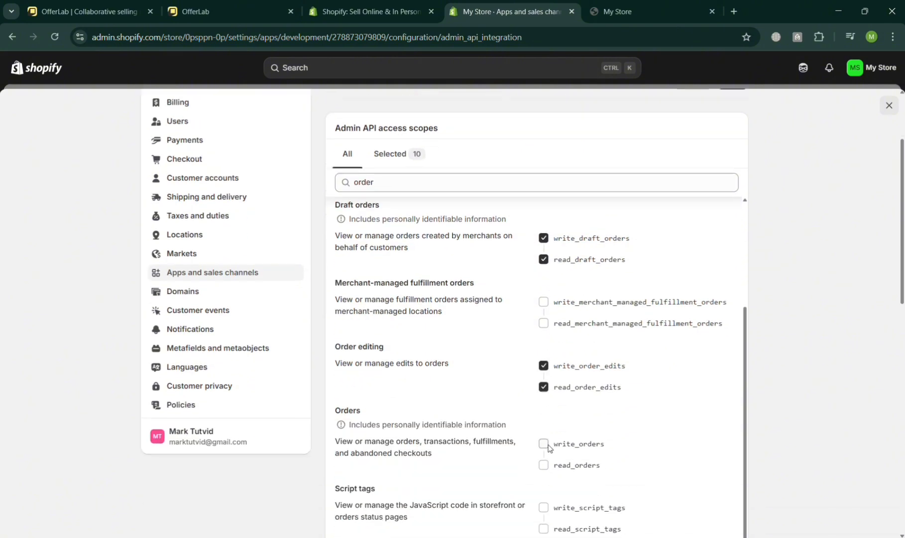
{"action": "left_click", "coordinate": [545, 444]}
Deselect the write and read draft orders scopes and save the Admin API integration configuration.
{"action": "scroll", "coordinate": [572, 419], "scroll_direction": "up", "scroll_amount": 2}
{"action": "left_click", "coordinate": [553, 356]}
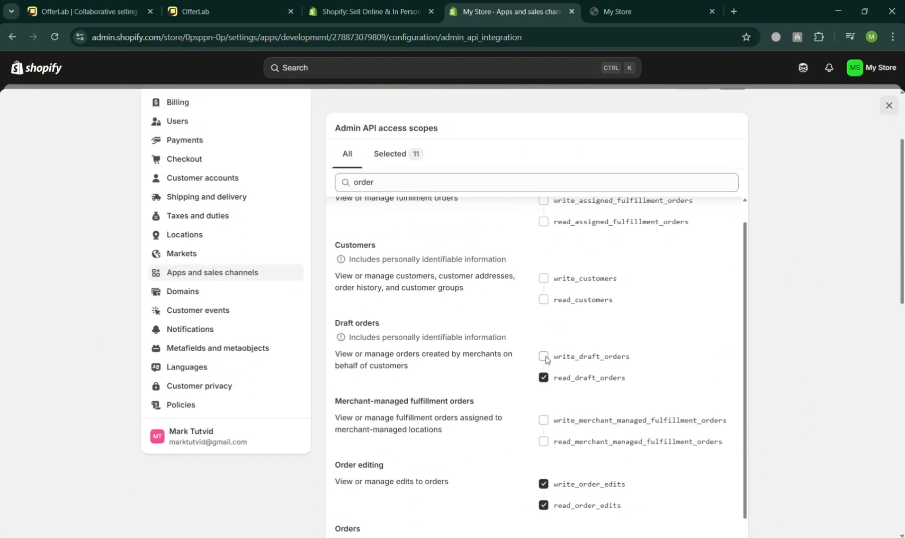
{"action": "left_click", "coordinate": [545, 377]}
{"action": "scroll", "coordinate": [553, 381], "scroll_direction": "down", "scroll_amount": 2}
{"action": "scroll", "coordinate": [648, 299], "scroll_direction": "up", "scroll_amount": 4}
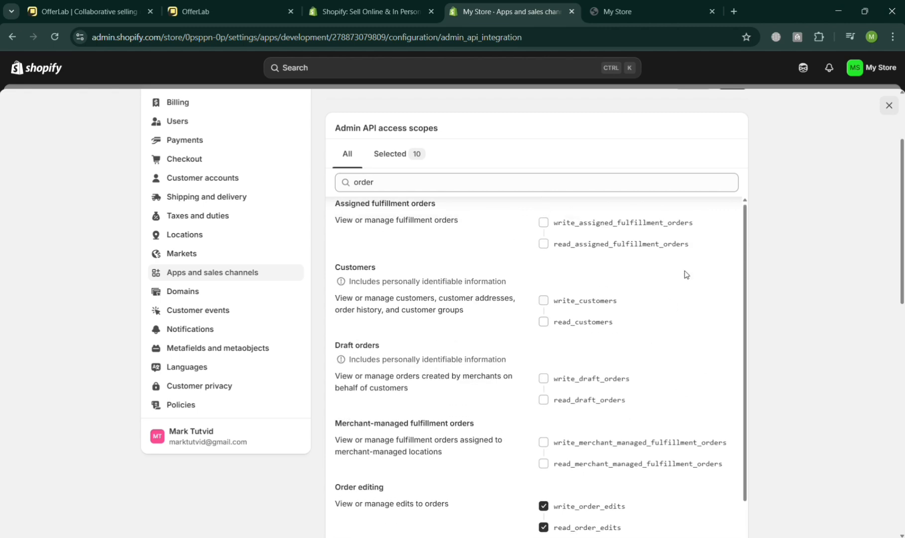
{"action": "left_click", "coordinate": [731, 202]}
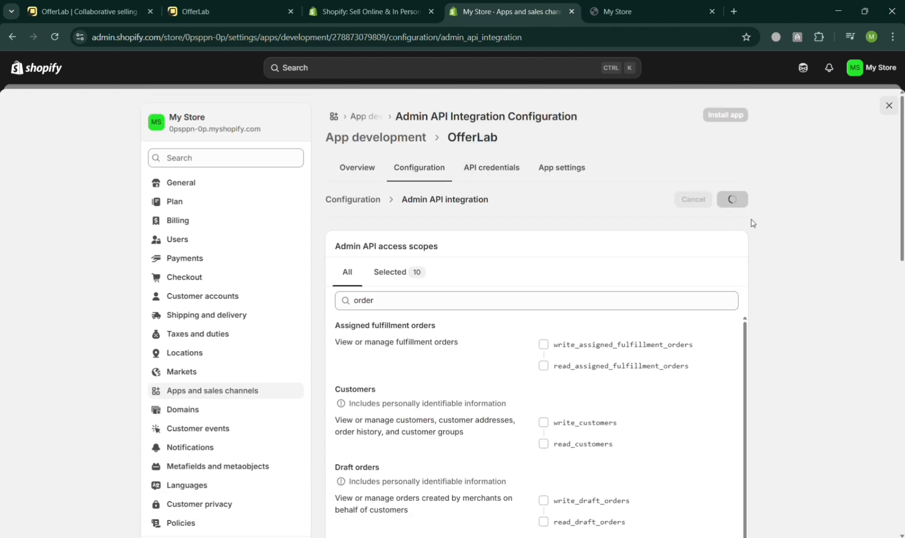
Install the OfferLab app from its API credentials, reviewing the Shopify API License and Terms of Use before confirming.
{"action": "left_click", "coordinate": [489, 177]}
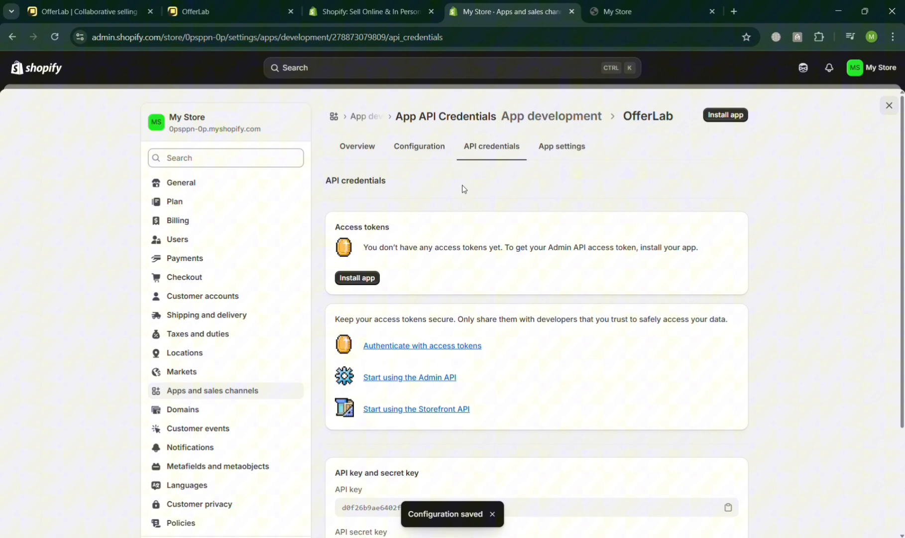
{"action": "left_click", "coordinate": [361, 279]}
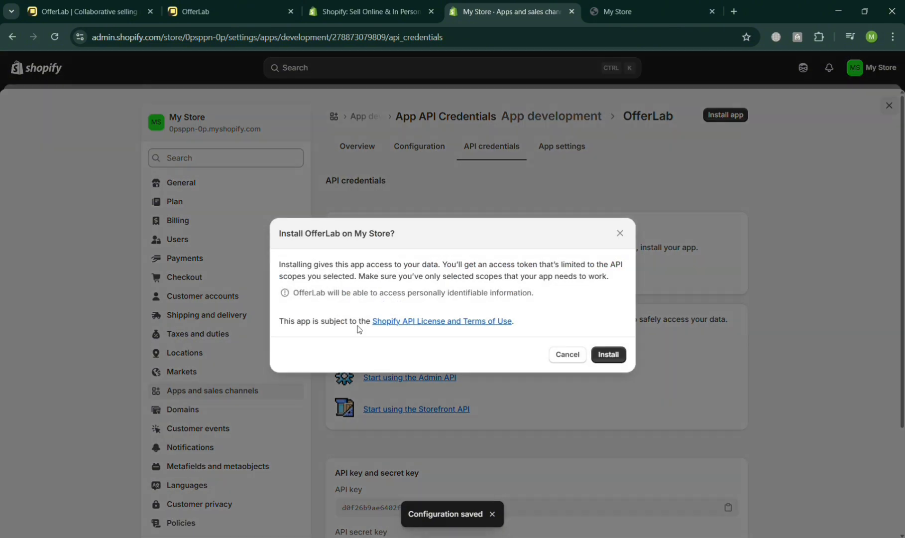
{"action": "left_click", "coordinate": [436, 321]}
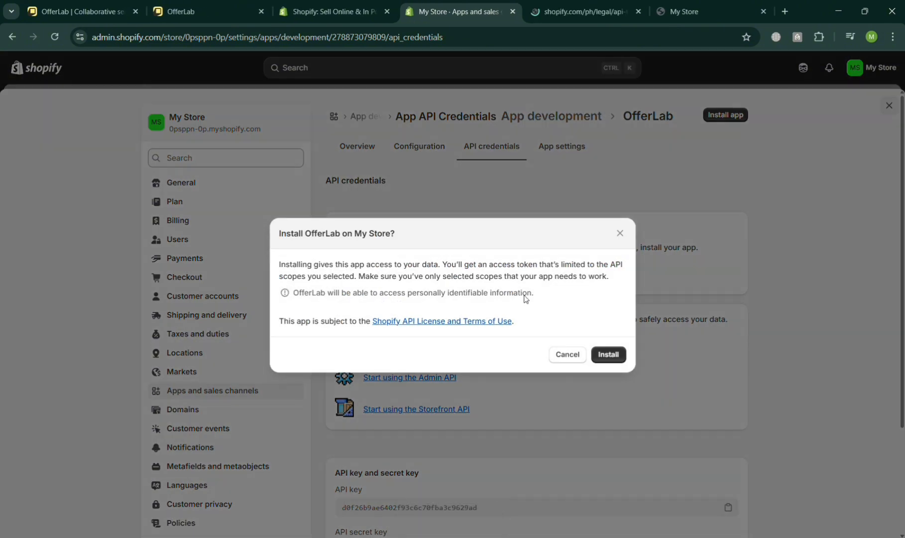
{"action": "left_click", "coordinate": [589, 13]}
{"action": "scroll", "coordinate": [687, 306], "scroll_direction": "down", "scroll_amount": 3}
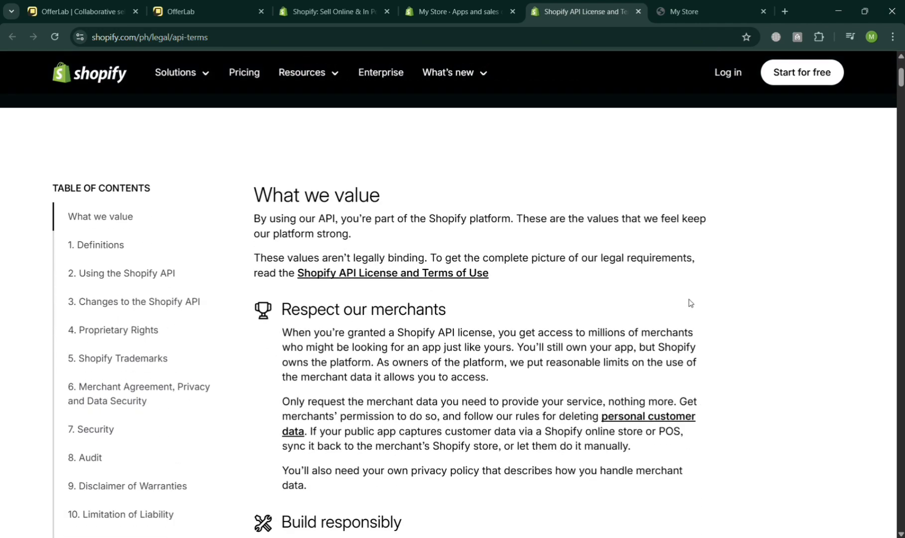
{"action": "scroll", "coordinate": [689, 303], "scroll_direction": "down", "scroll_amount": 3}
{"action": "scroll", "coordinate": [397, 143], "scroll_direction": "down", "scroll_amount": 2}
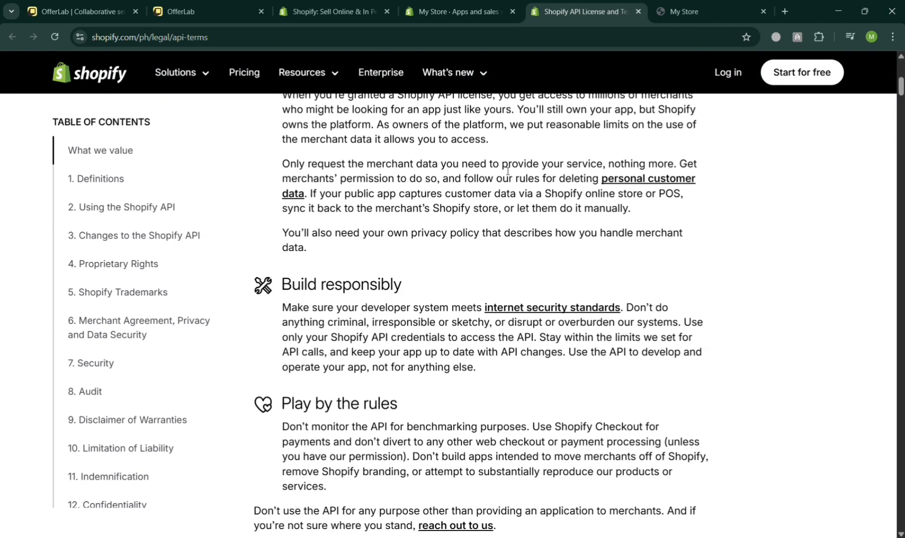
{"action": "left_click", "coordinate": [492, 4]}
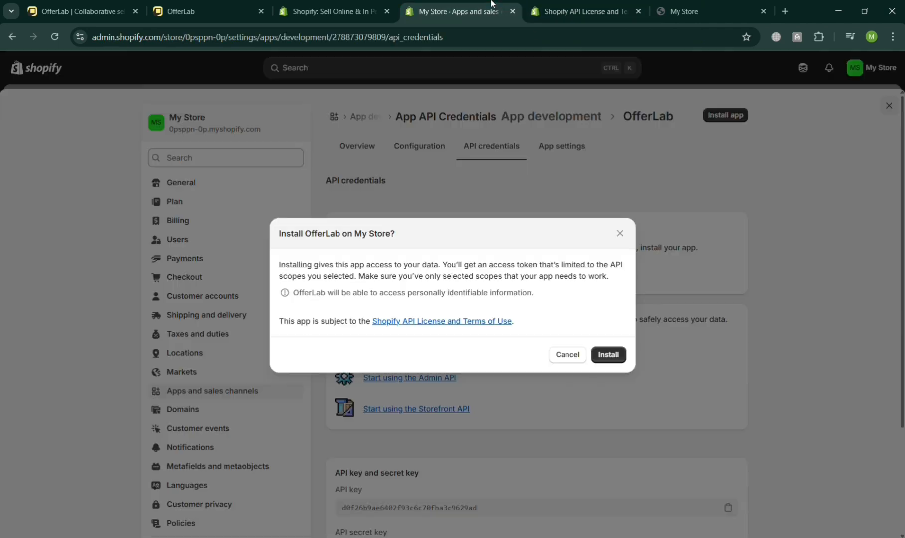
{"action": "left_click", "coordinate": [601, 359]}
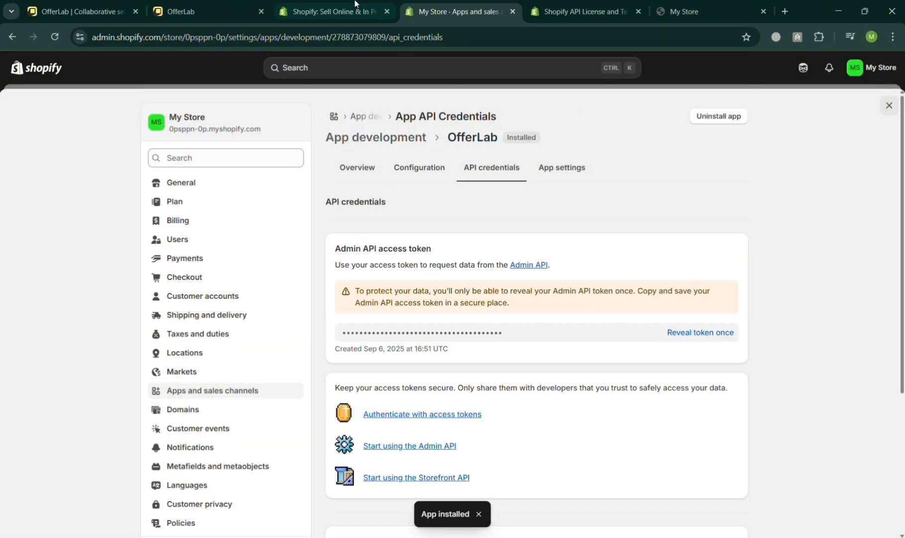
Reveal the OfferLab app's Admin API access token in Shopify and copy it.
{"action": "left_click", "coordinate": [209, 11]}
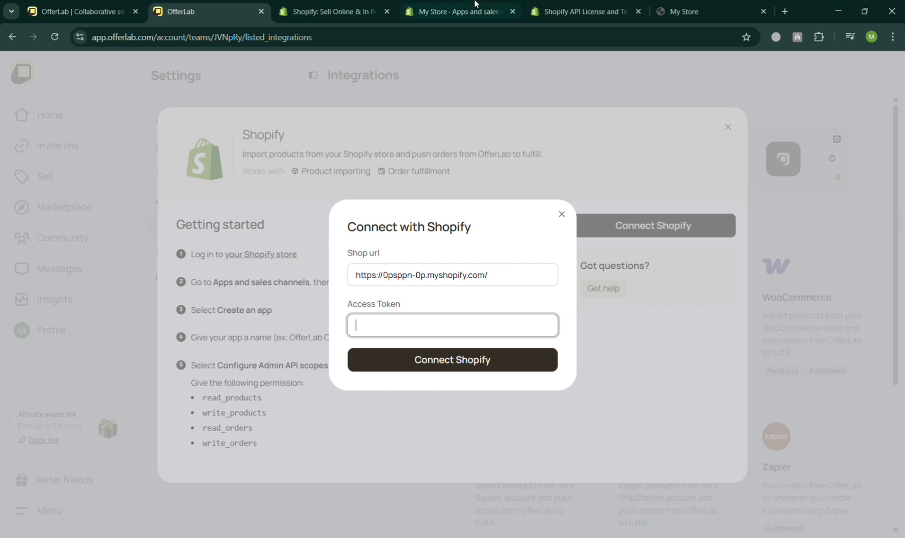
{"action": "left_click", "coordinate": [580, 11]}
{"action": "left_click", "coordinate": [457, 4]}
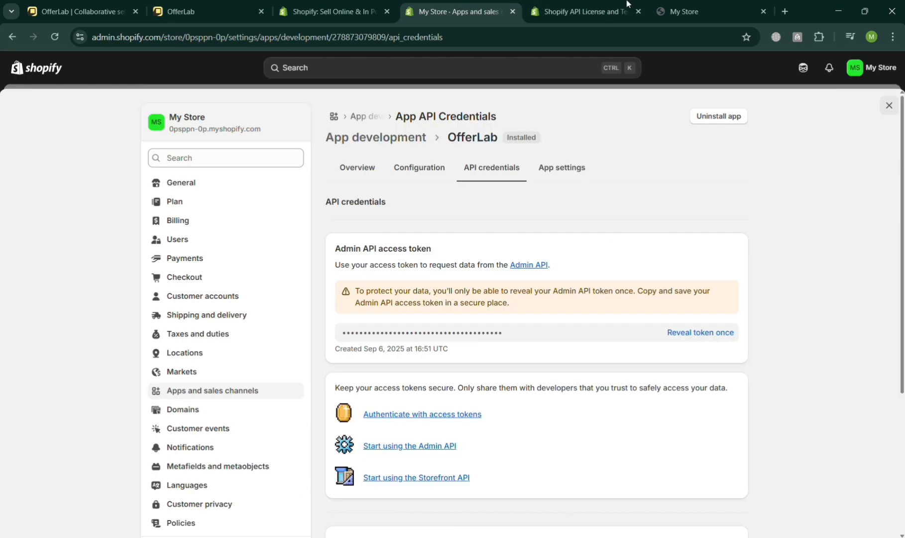
{"action": "left_click", "coordinate": [692, 334]}
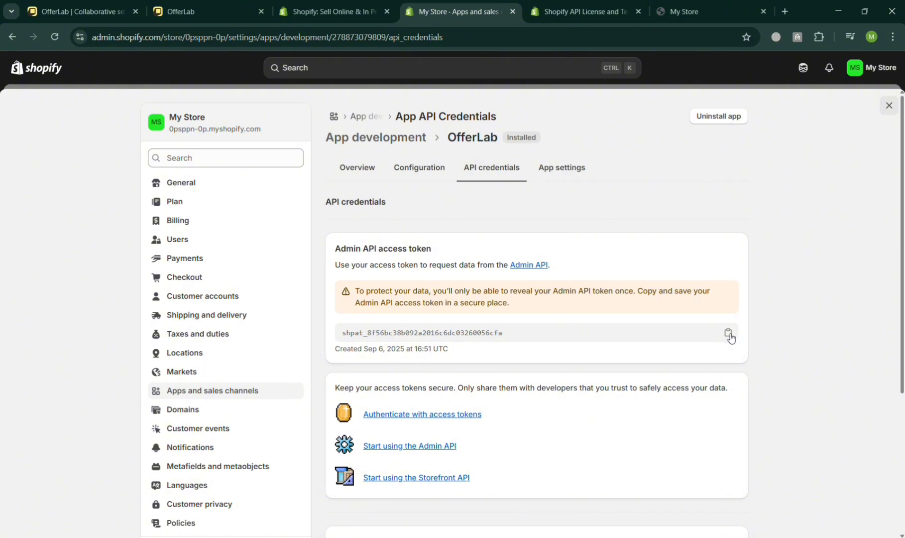
{"action": "left_click", "coordinate": [729, 334]}
Switch to OfferLab, paste the Admin API access token into the Shopify connection form and try to connect.
{"action": "left_click", "coordinate": [347, 4]}
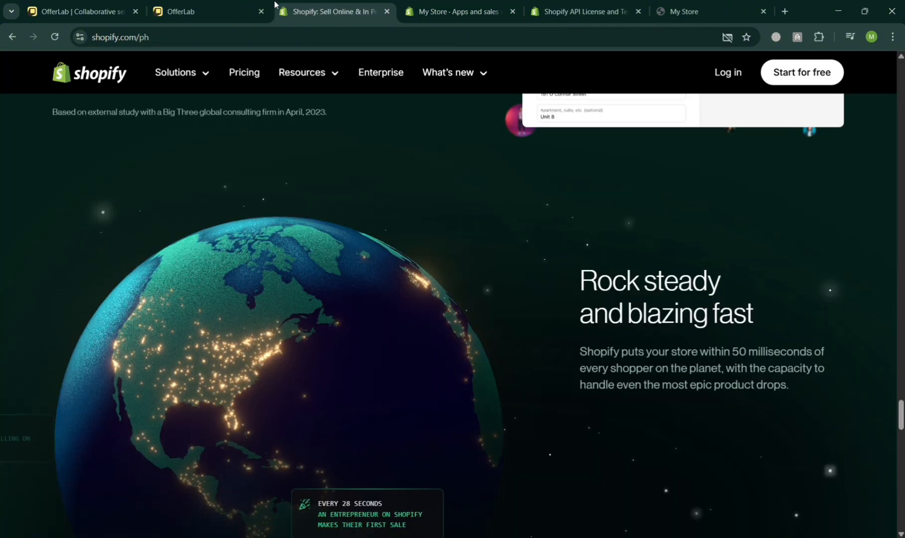
{"action": "left_click", "coordinate": [239, 11]}
{"action": "key", "text": "ctrl+v"}
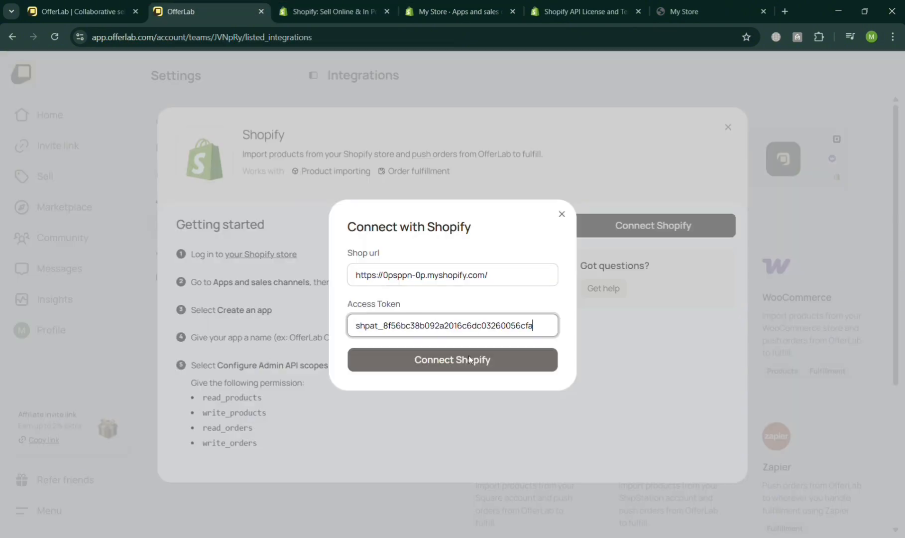
{"action": "left_click", "coordinate": [486, 361]}
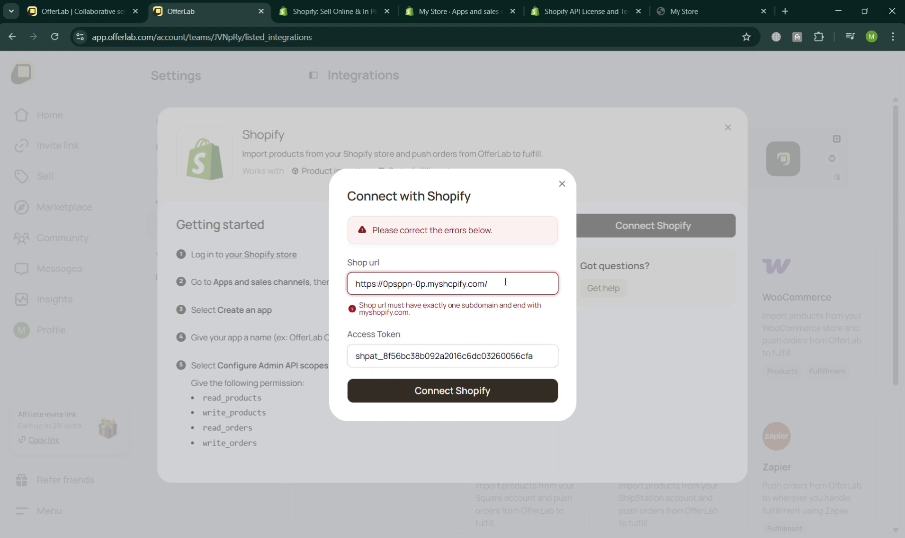
Replace the access token in the connection form with the copied token again and retry connecting Shopify.
{"action": "left_click", "coordinate": [531, 398]}
{"action": "left_click", "coordinate": [493, 355]}
{"action": "key", "text": "ctrl+a"}
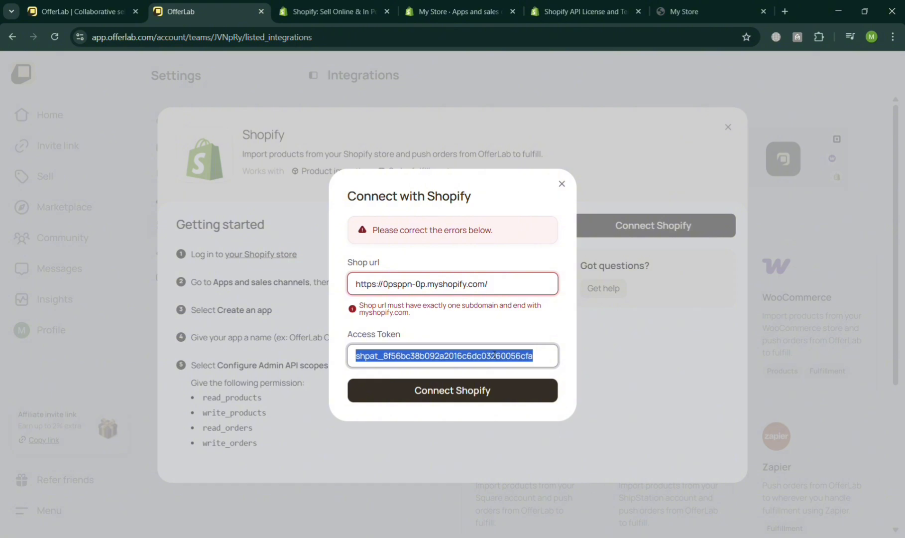
{"action": "key", "text": "ctrl+v"}
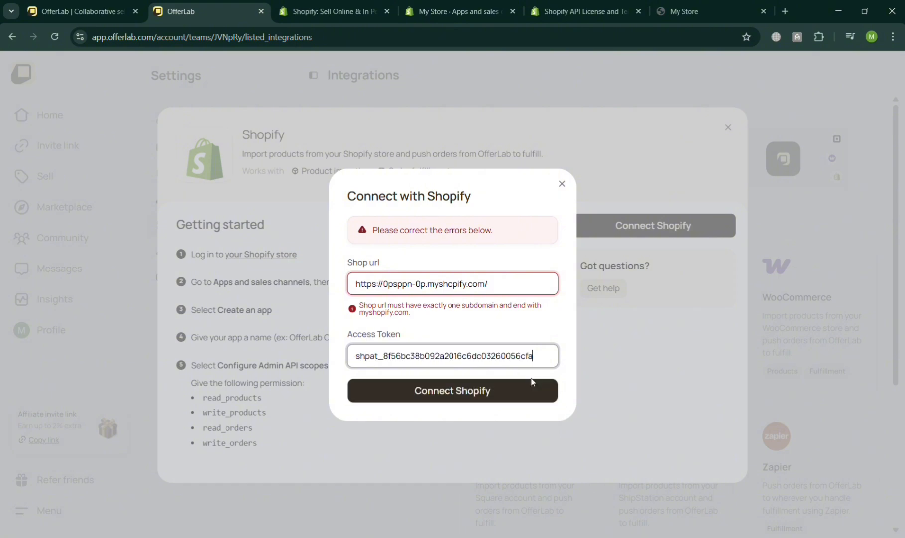
{"action": "left_click", "coordinate": [451, 392]}
Return to the OfferLab app's API credentials in Shopify and copy the API key.
{"action": "left_click", "coordinate": [587, 11]}
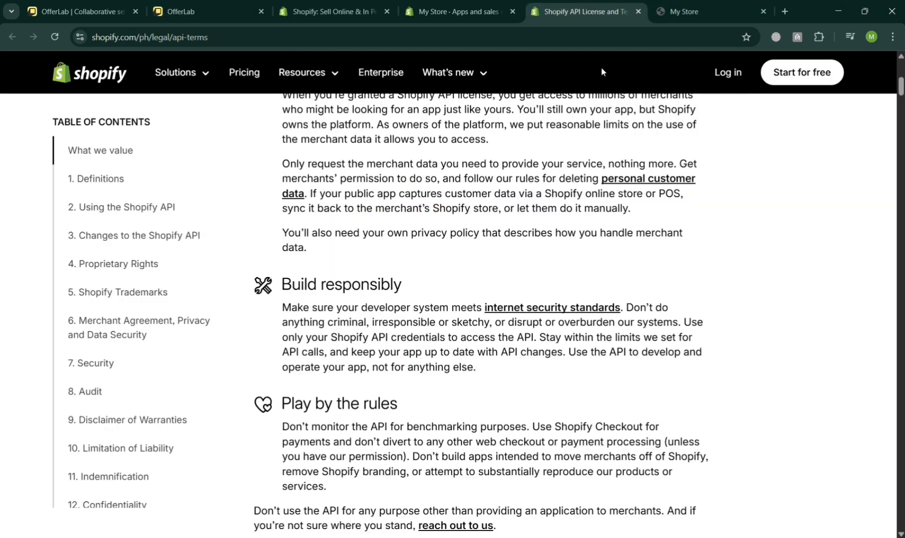
{"action": "left_click", "coordinate": [455, 6]}
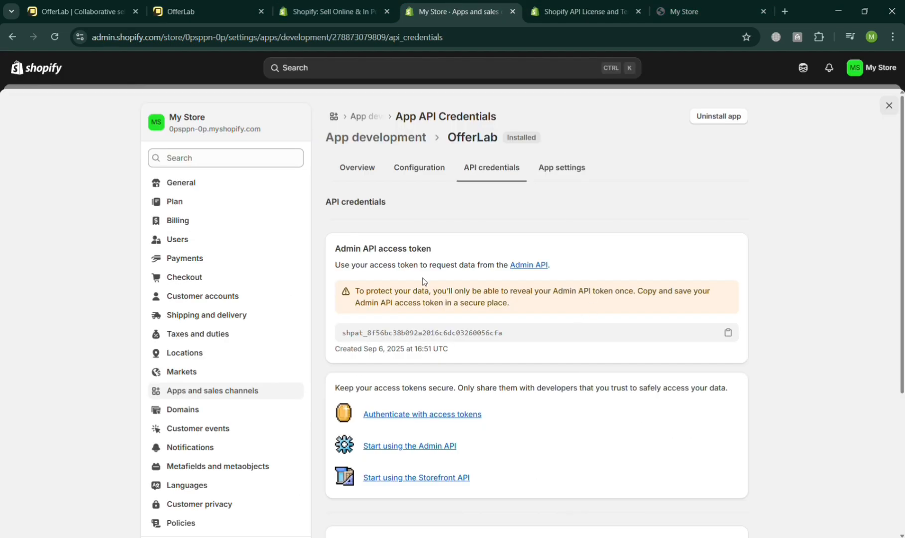
{"action": "left_click", "coordinate": [244, 12]}
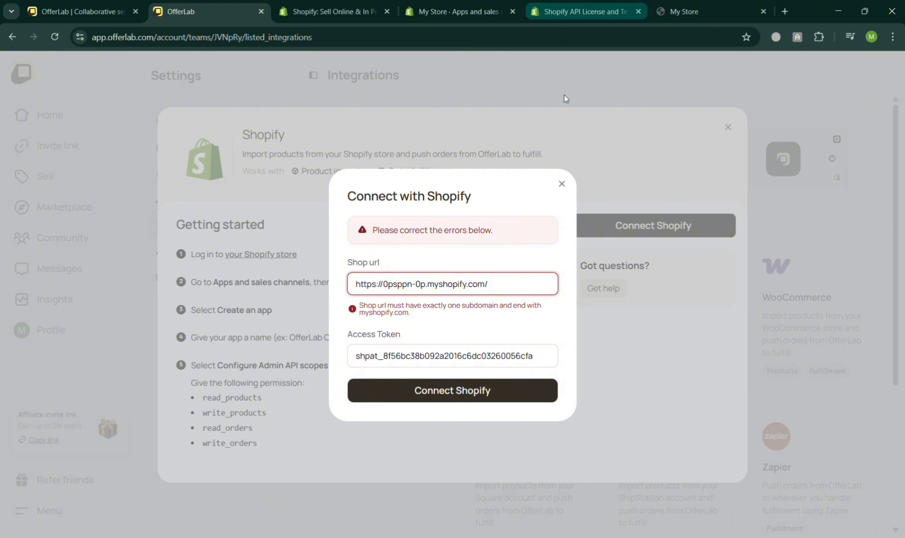
{"action": "left_click", "coordinate": [588, 11]}
{"action": "left_click", "coordinate": [418, 4]}
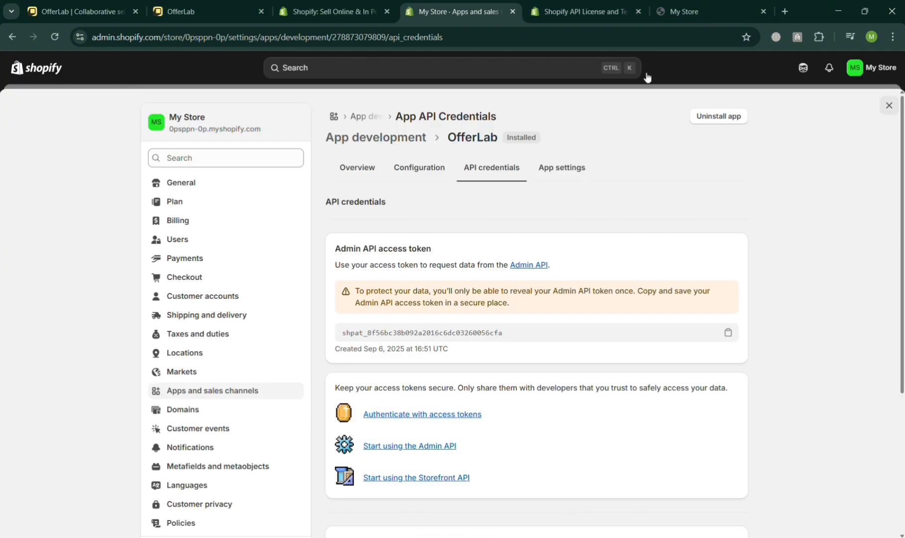
{"action": "scroll", "coordinate": [611, 315], "scroll_direction": "down", "scroll_amount": 4}
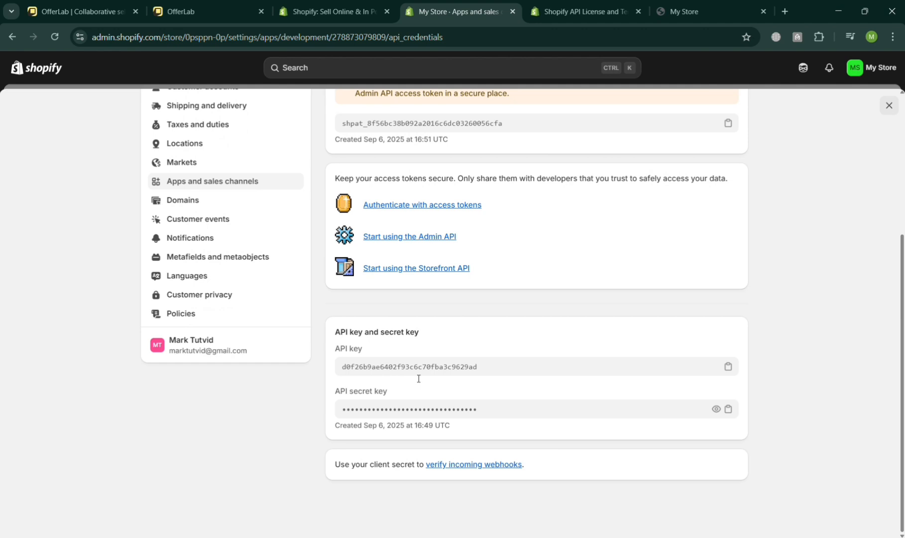
{"action": "left_click", "coordinate": [729, 368]}
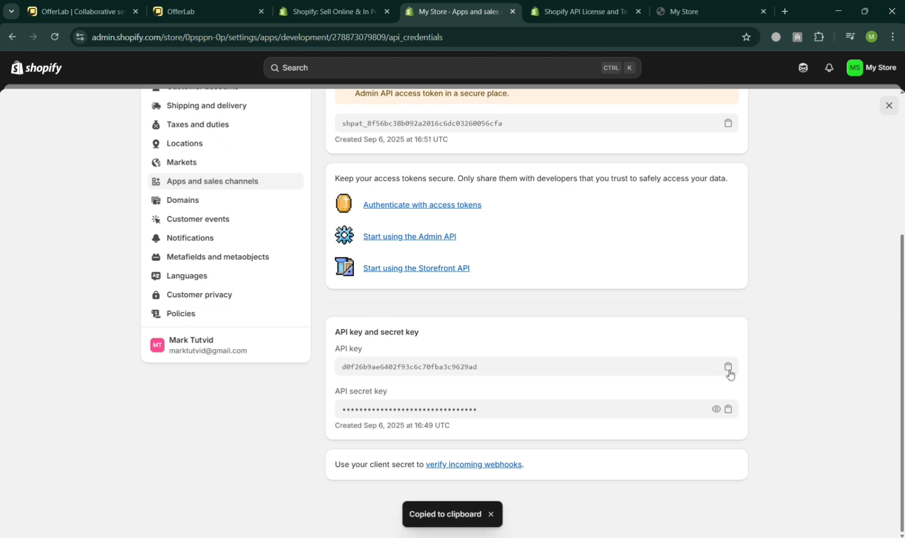
Switch to OfferLab, replace the access token with the copied API key and try to connect Shopify.
{"action": "left_click", "coordinate": [218, 9]}
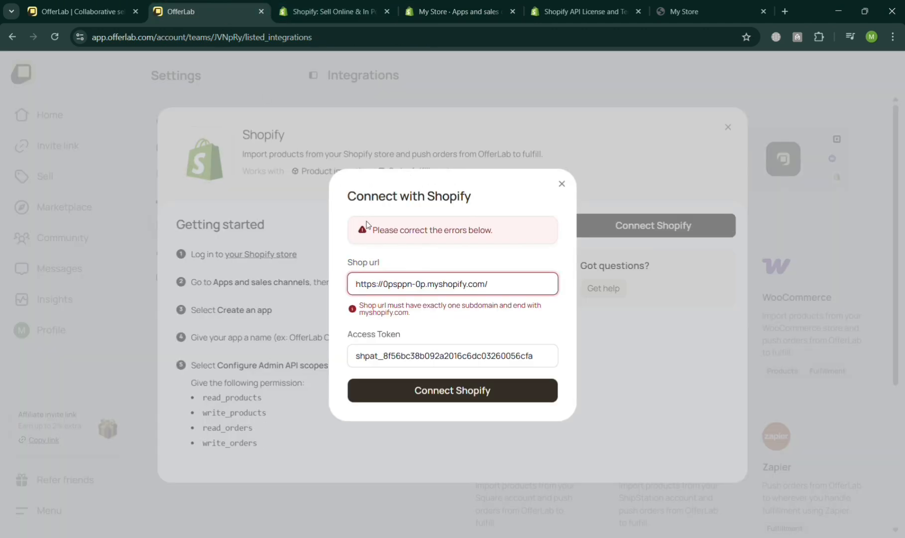
{"action": "triple_click", "coordinate": [477, 355]}
{"action": "key", "text": "ctrl+v"}
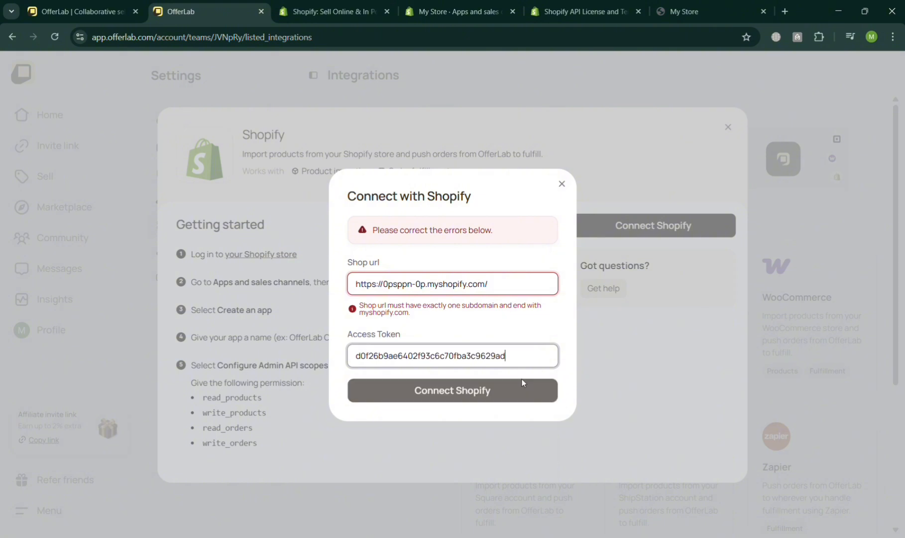
{"action": "left_click", "coordinate": [526, 390]}
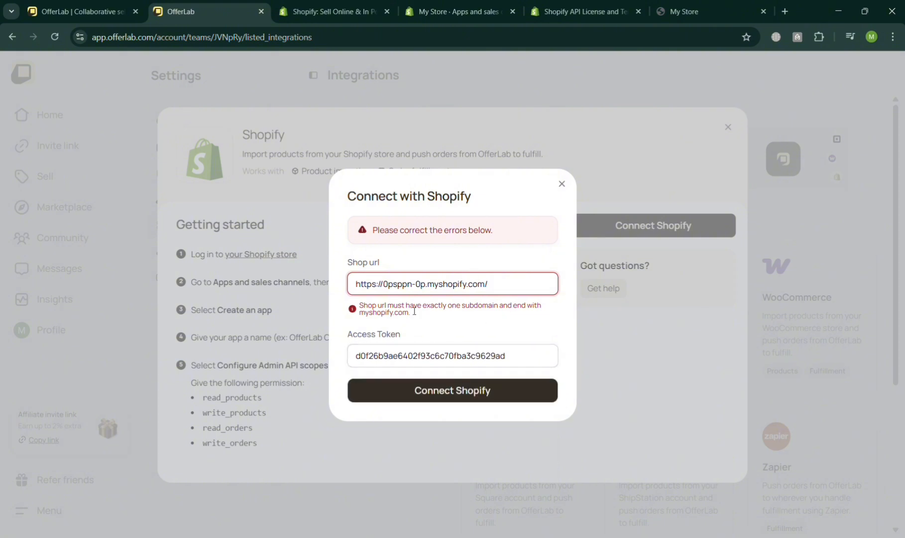
{"action": "left_click", "coordinate": [521, 285]}
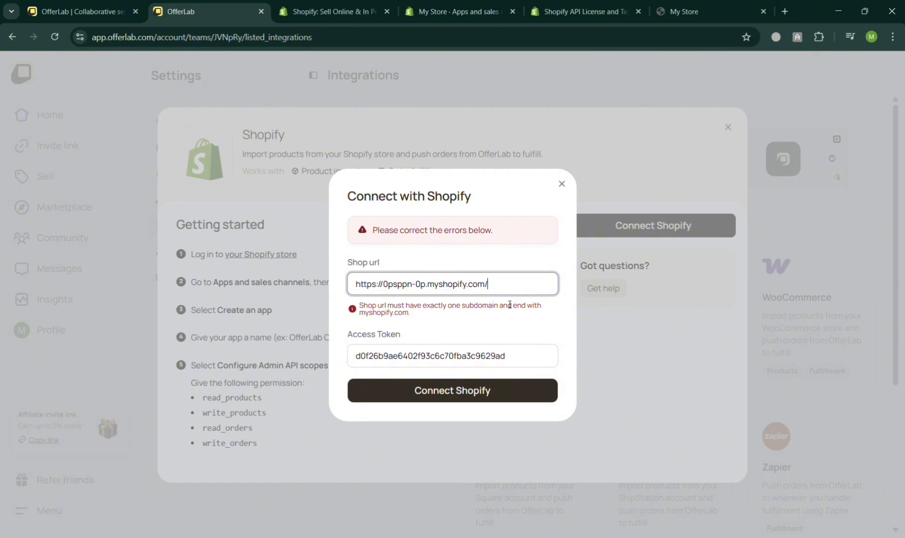
{"action": "key", "text": "BackSpace"}
{"action": "left_click", "coordinate": [481, 393]}
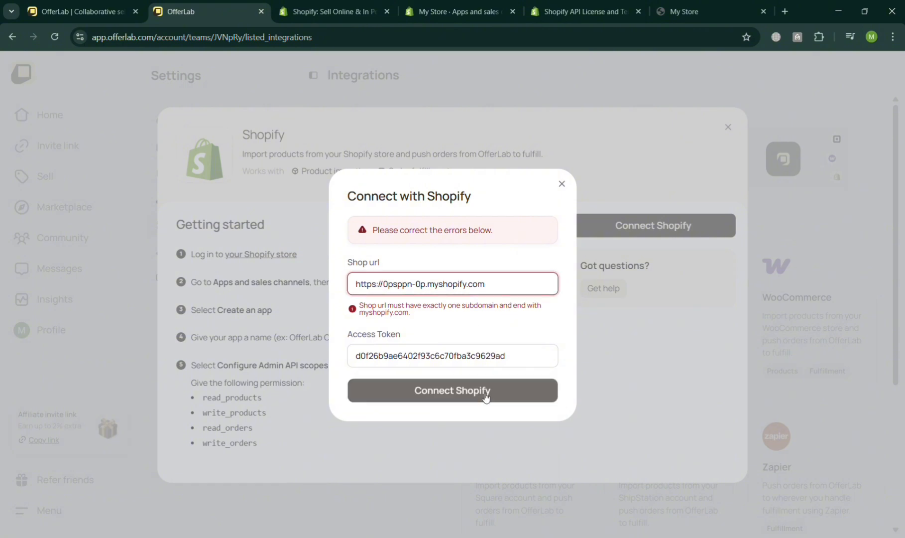
Return to the OfferLab app's API credentials in Shopify and copy the Admin API access token.
{"action": "left_click", "coordinate": [329, 11]}
{"action": "left_click", "coordinate": [453, 11]}
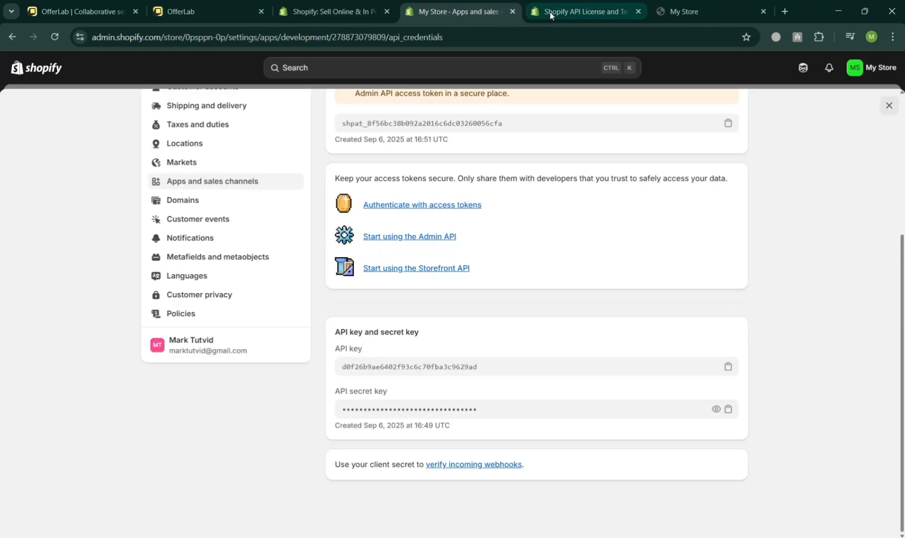
{"action": "scroll", "coordinate": [457, 273], "scroll_direction": "up", "scroll_amount": 5}
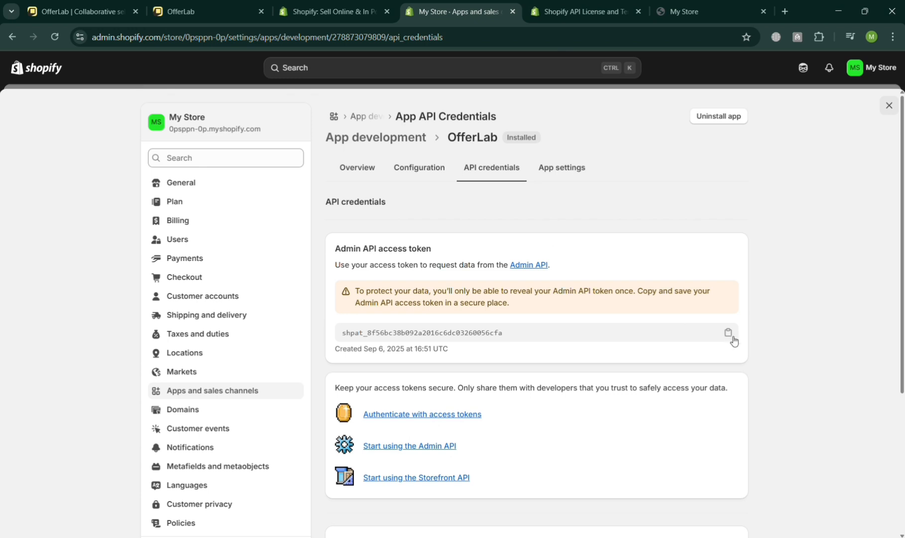
{"action": "left_click", "coordinate": [728, 332]}
Switch to OfferLab, replace the API key in the access token field with the copied Admin API access token and try to connect Shopify.
{"action": "left_click", "coordinate": [209, 10]}
{"action": "double_click", "coordinate": [419, 352]}
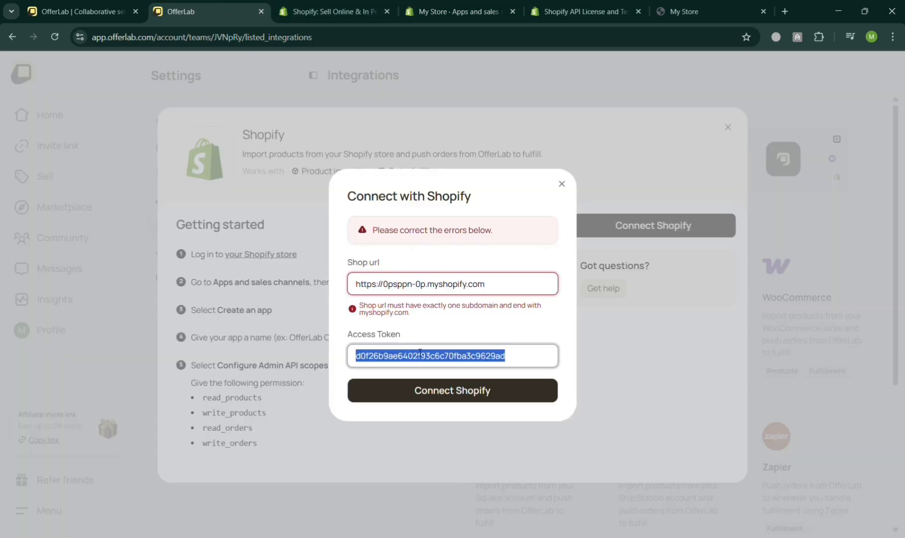
{"action": "key", "text": "ctrl+v"}
{"action": "left_click", "coordinate": [485, 396]}
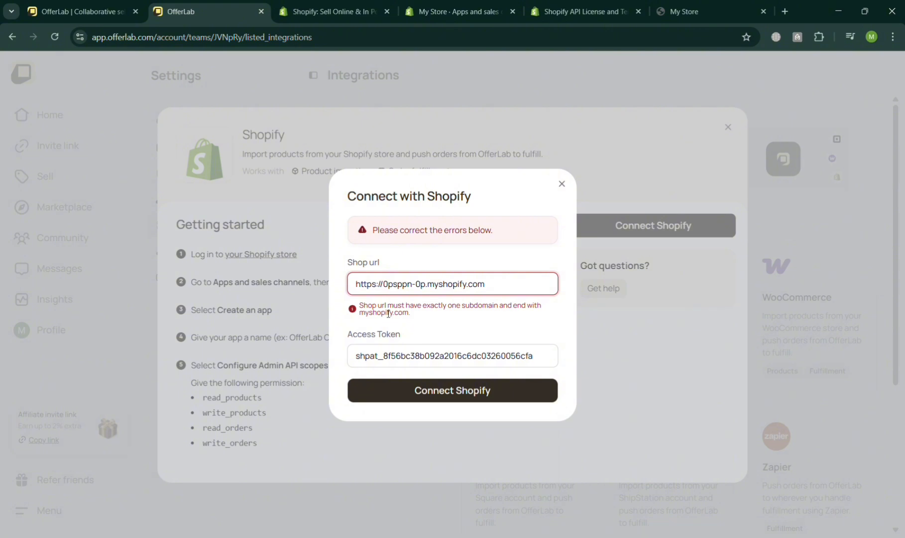
{"action": "left_click_drag", "start_coordinate": [355, 285], "coordinate": [287, 287]}
{"action": "left_click", "coordinate": [384, 287]}
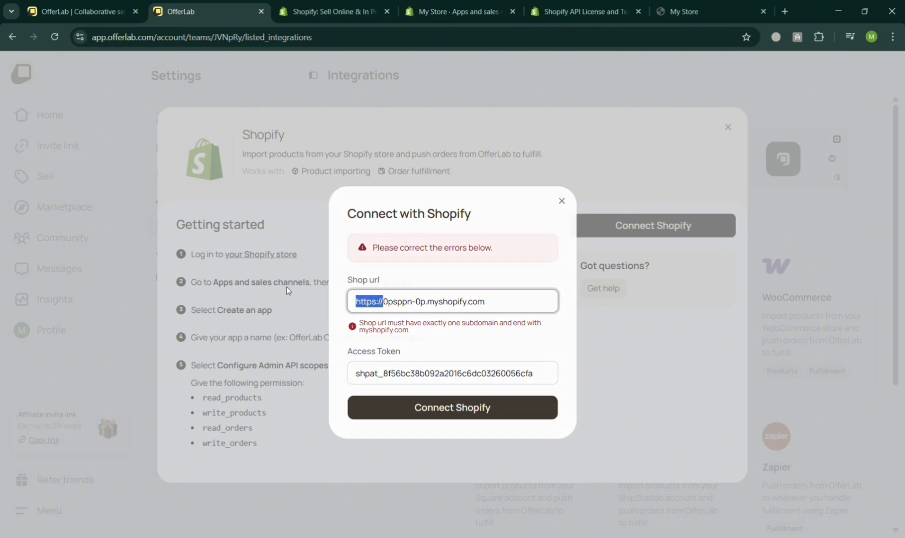
{"action": "left_click", "coordinate": [593, 229]}
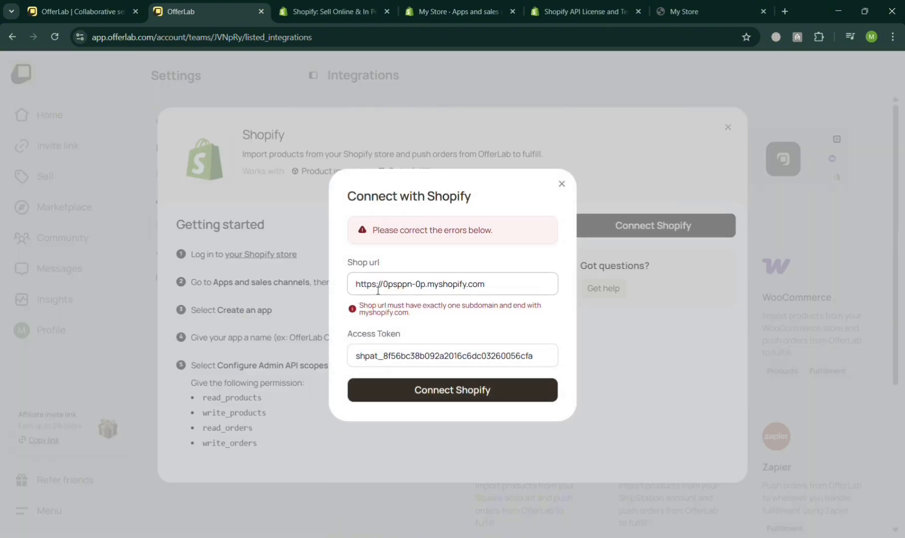
{"action": "left_click_drag", "start_coordinate": [355, 288], "coordinate": [386, 288]}
{"action": "key", "text": "BackSpace"}
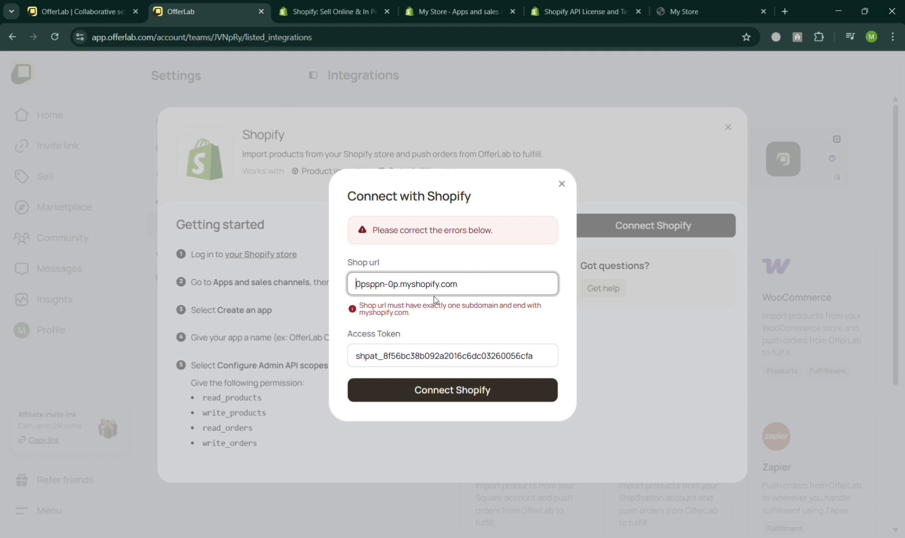
{"action": "left_click", "coordinate": [498, 394]}
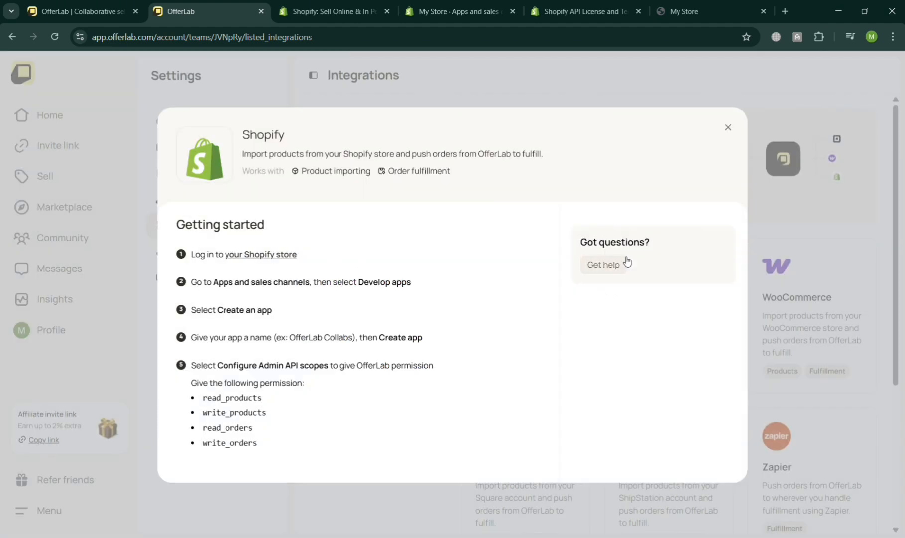
{"action": "left_click", "coordinate": [728, 128]}
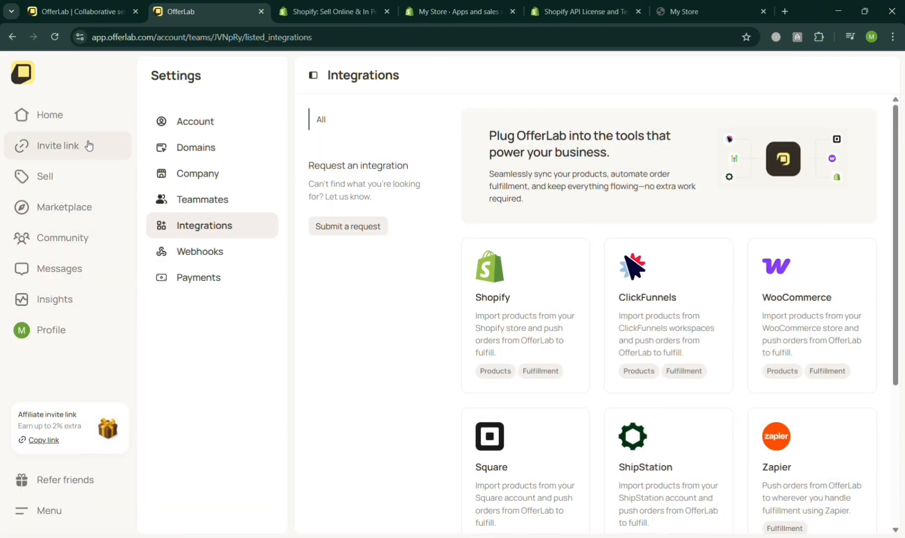
Create a new funnel in the Sell section and open the product vault.
{"action": "left_click", "coordinate": [88, 174]}
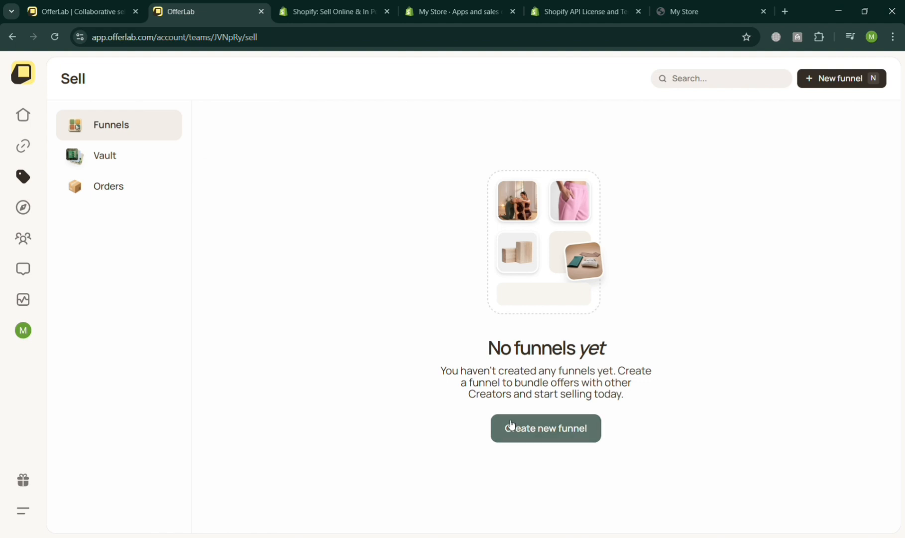
{"action": "left_click", "coordinate": [544, 428]}
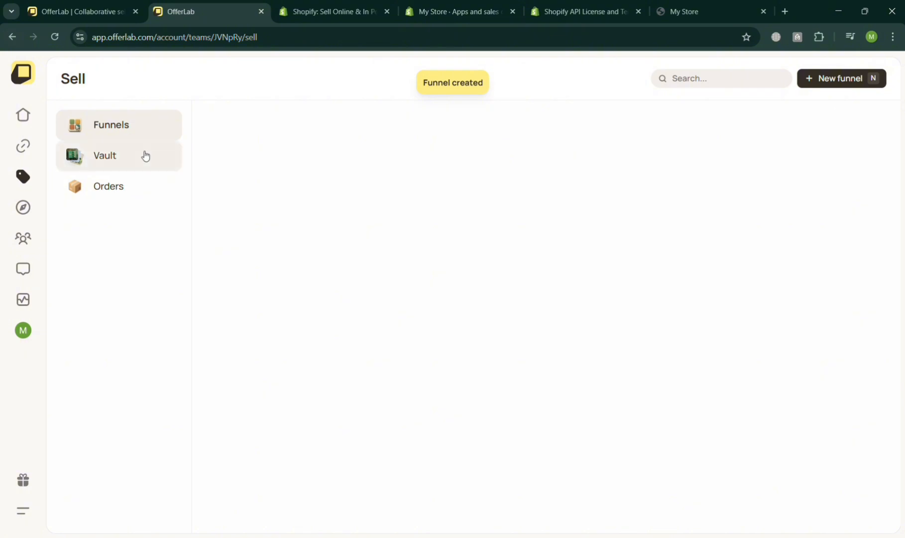
{"action": "left_click", "coordinate": [148, 187]}
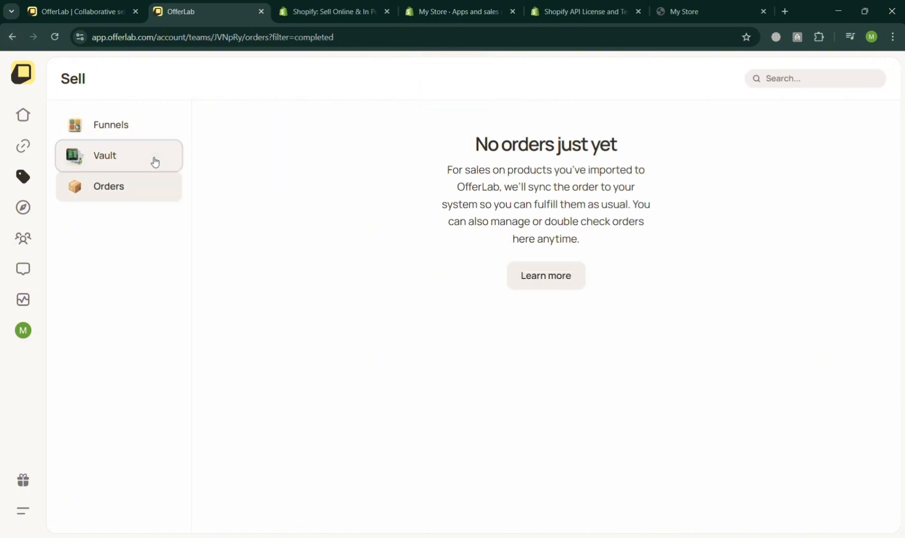
{"action": "left_click", "coordinate": [153, 161]}
{"action": "left_click", "coordinate": [880, 120]}
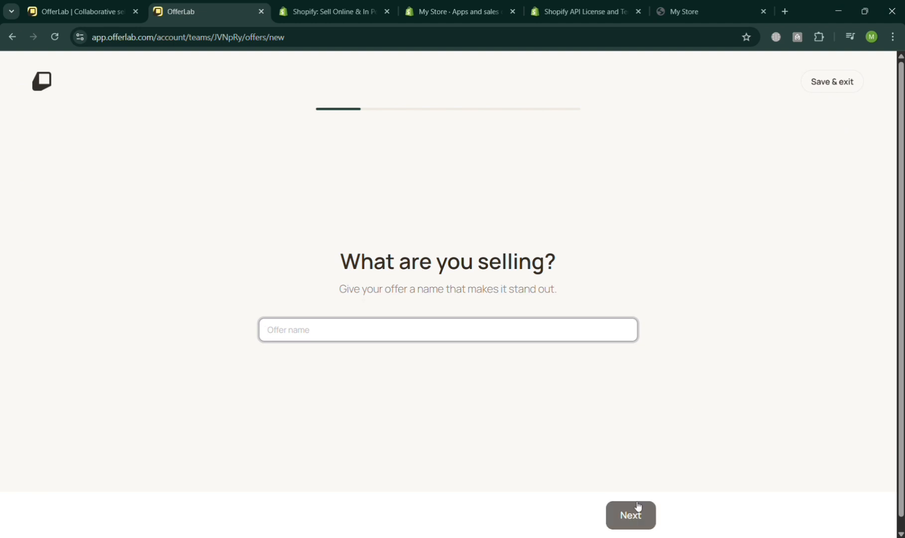
{"action": "left_click", "coordinate": [14, 39]}
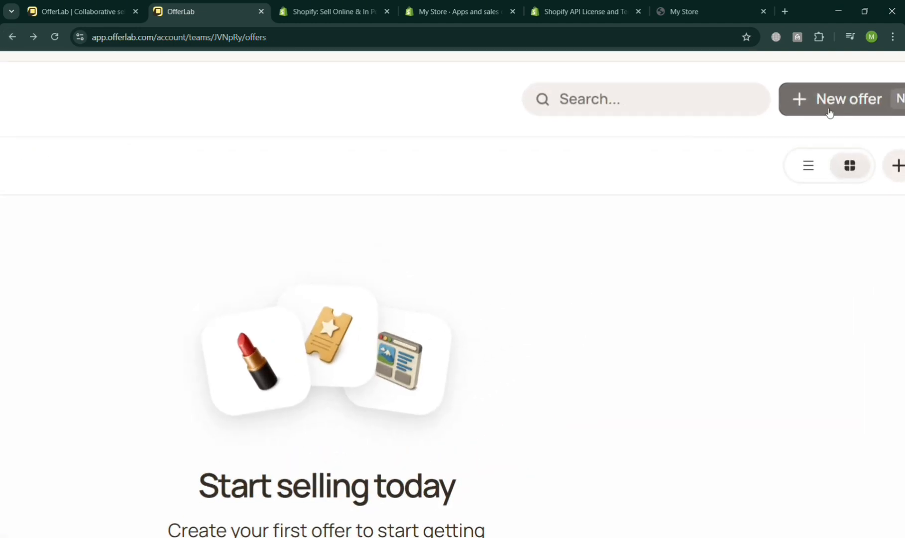
{"action": "left_click", "coordinate": [829, 113]}
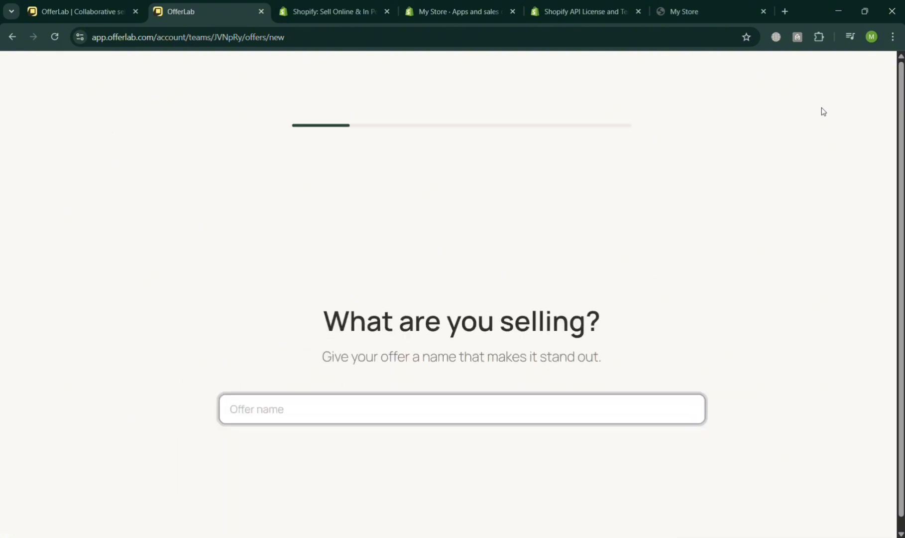
{"action": "left_click", "coordinate": [12, 37]}
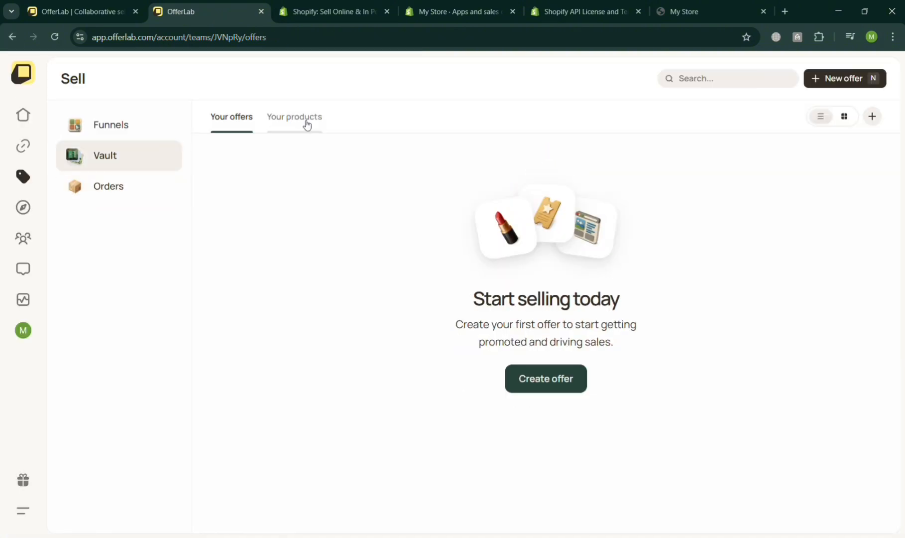
Import the Painting of Car product from the connected Shopify store into the vault's products.
{"action": "left_click", "coordinate": [310, 119]}
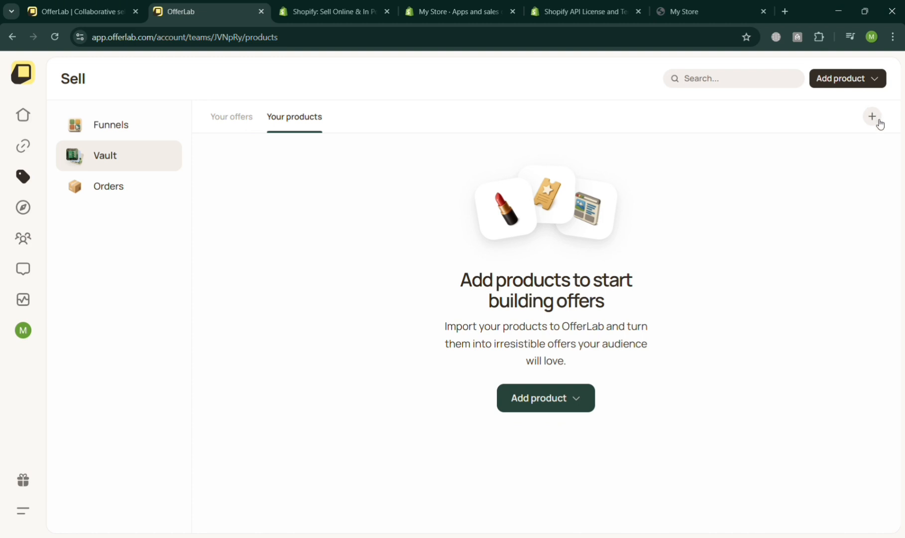
{"action": "left_click", "coordinate": [879, 124]}
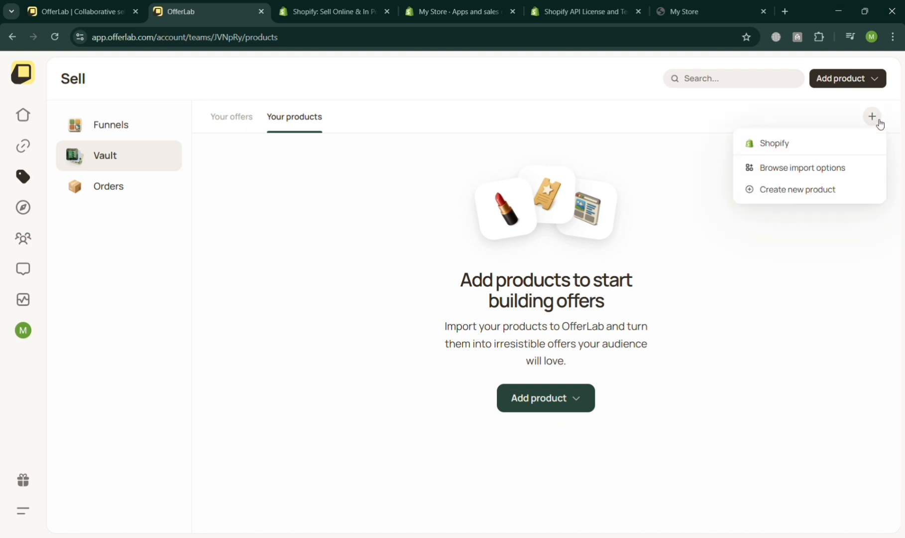
{"action": "left_click", "coordinate": [812, 146]}
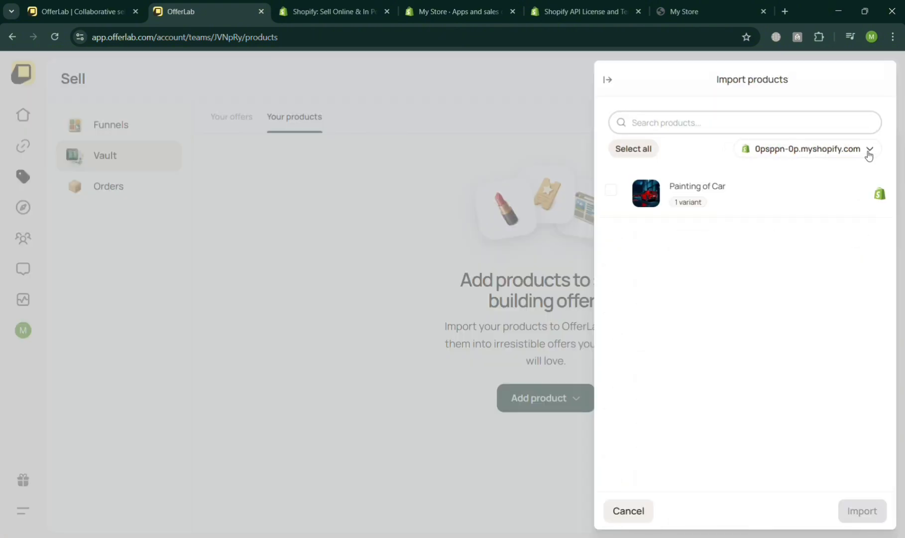
{"action": "left_click", "coordinate": [617, 193]}
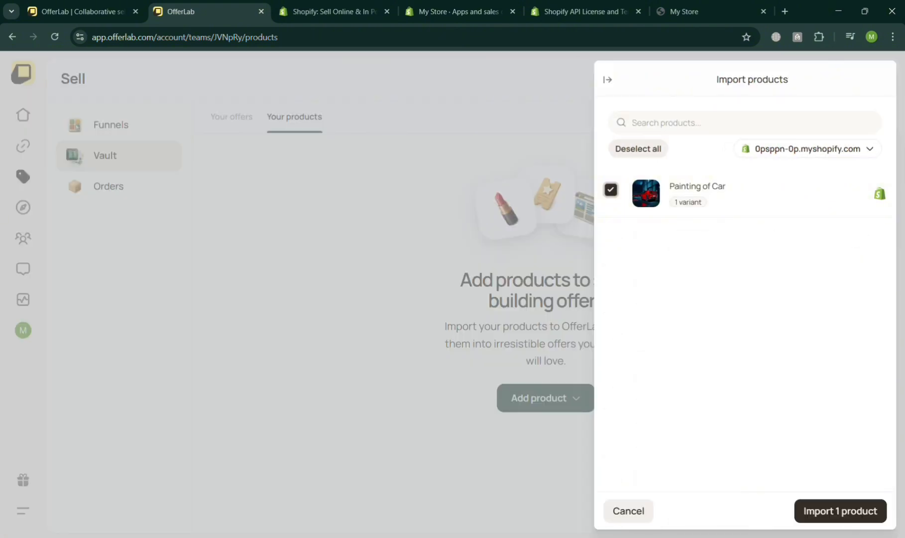
{"action": "left_click", "coordinate": [849, 512]}
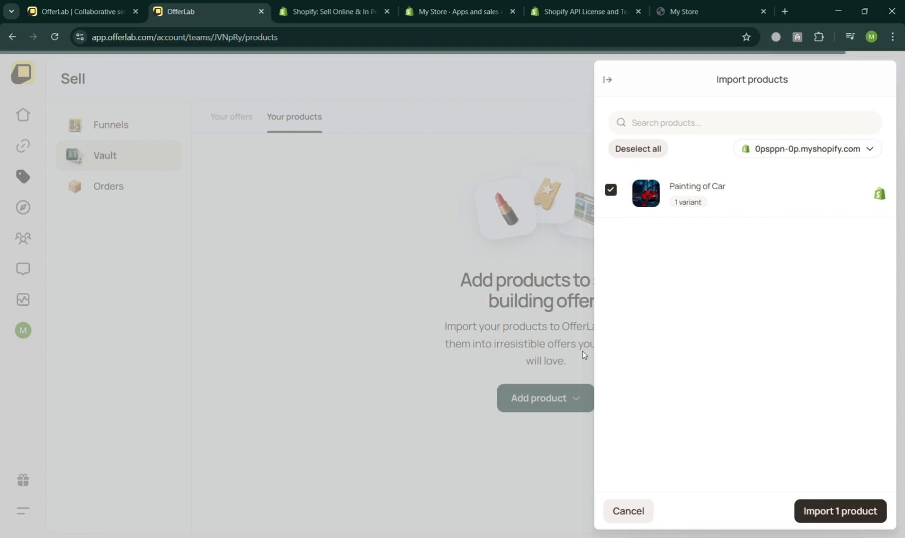